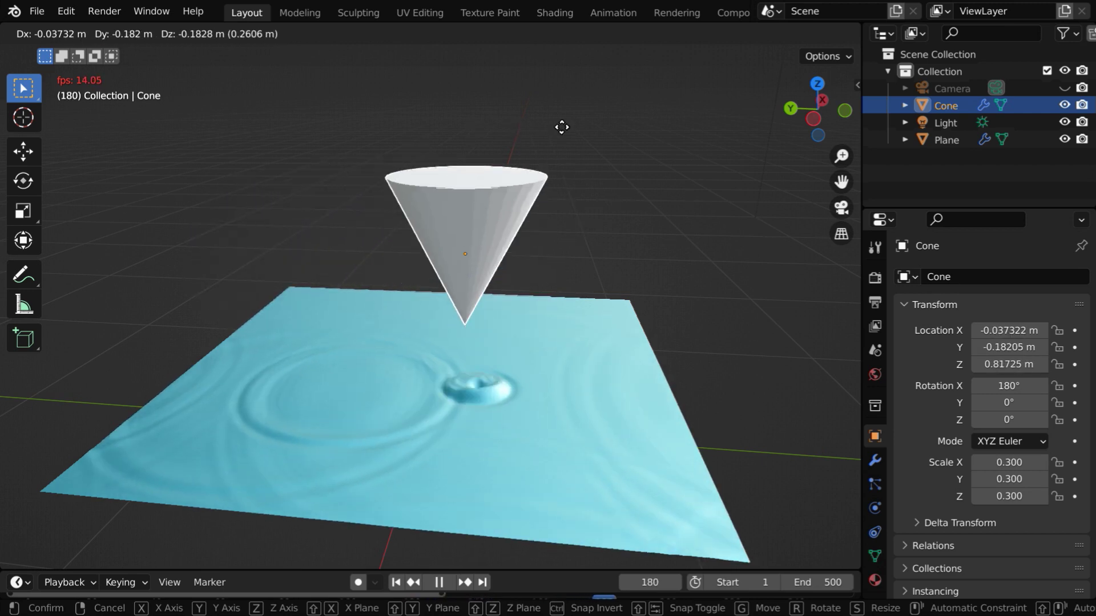
Cancel the cone's current move and start a new General file
right_click(546, 65)
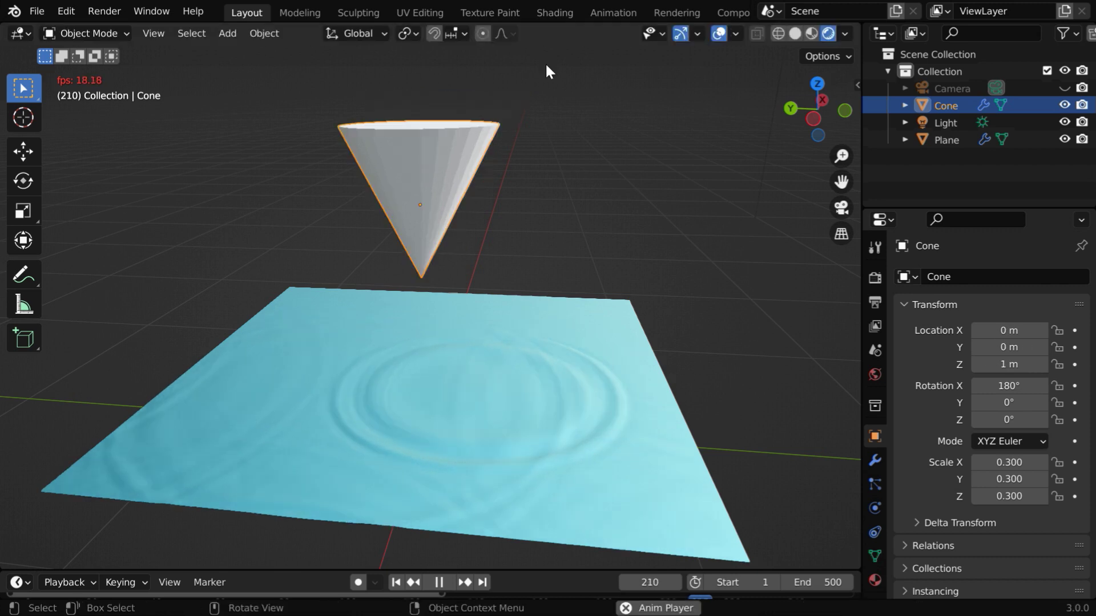
click(43, 16)
mouse_move(95, 33)
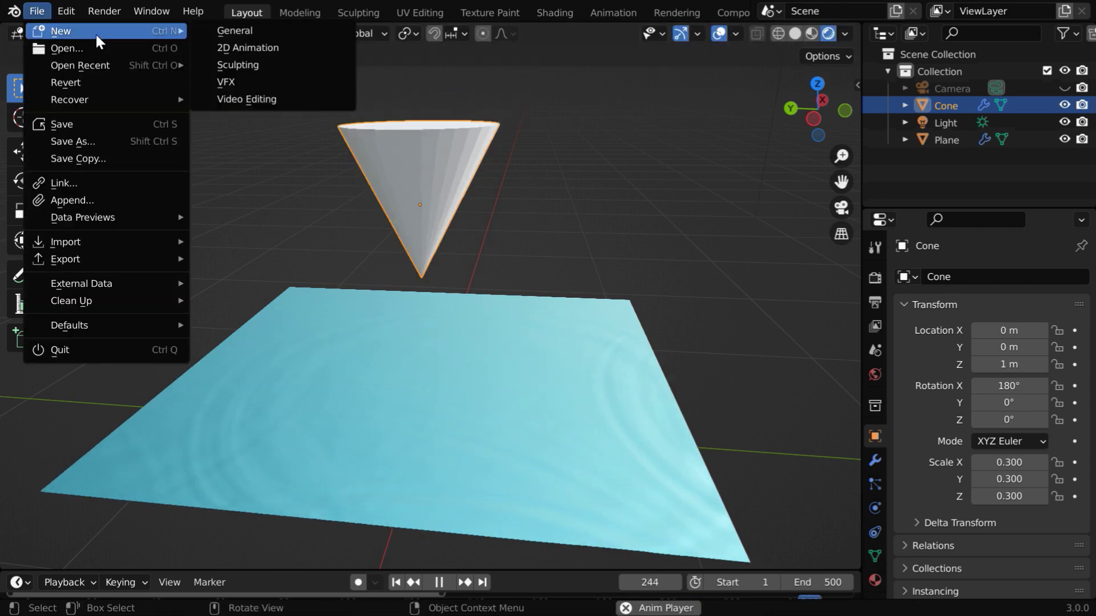
click(228, 30)
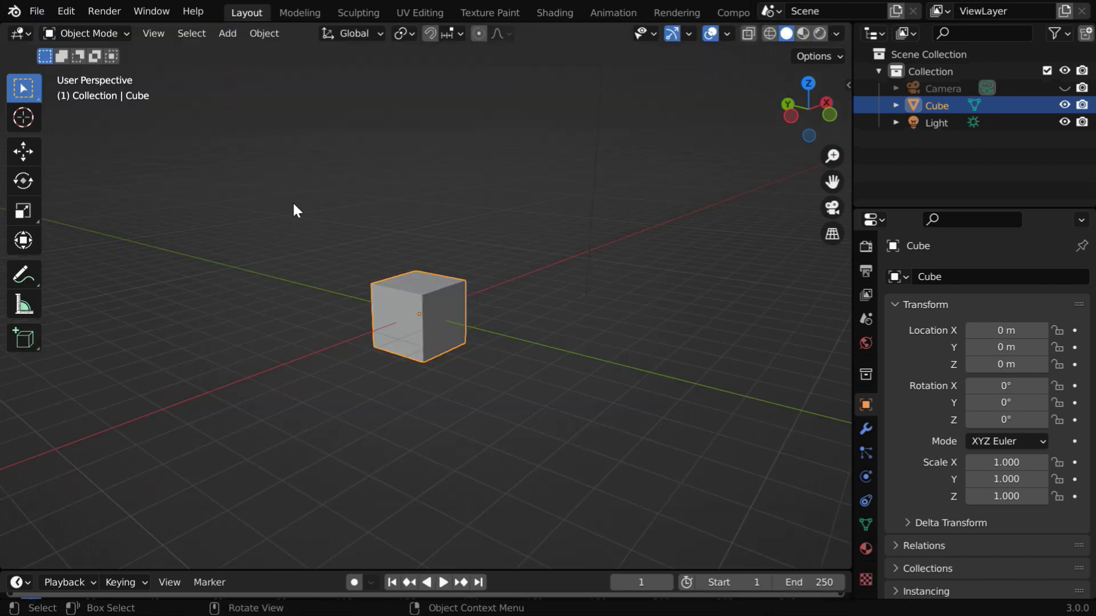
Delete the default cube and add a mesh plane at the scene origin
key(x)
click(367, 392)
click(227, 34)
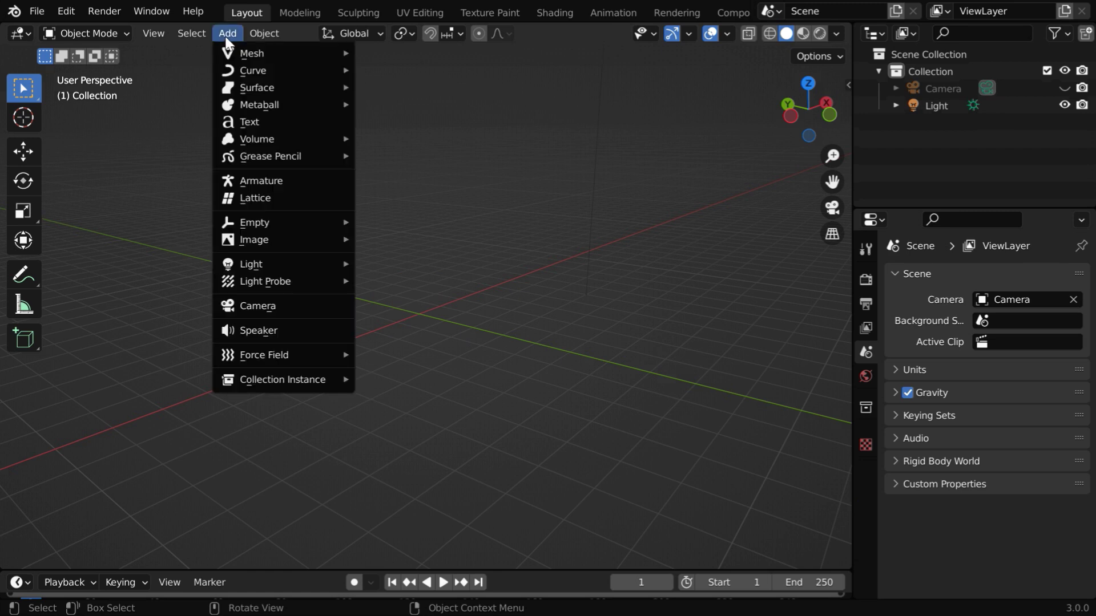
mouse_move(257, 53)
click(401, 47)
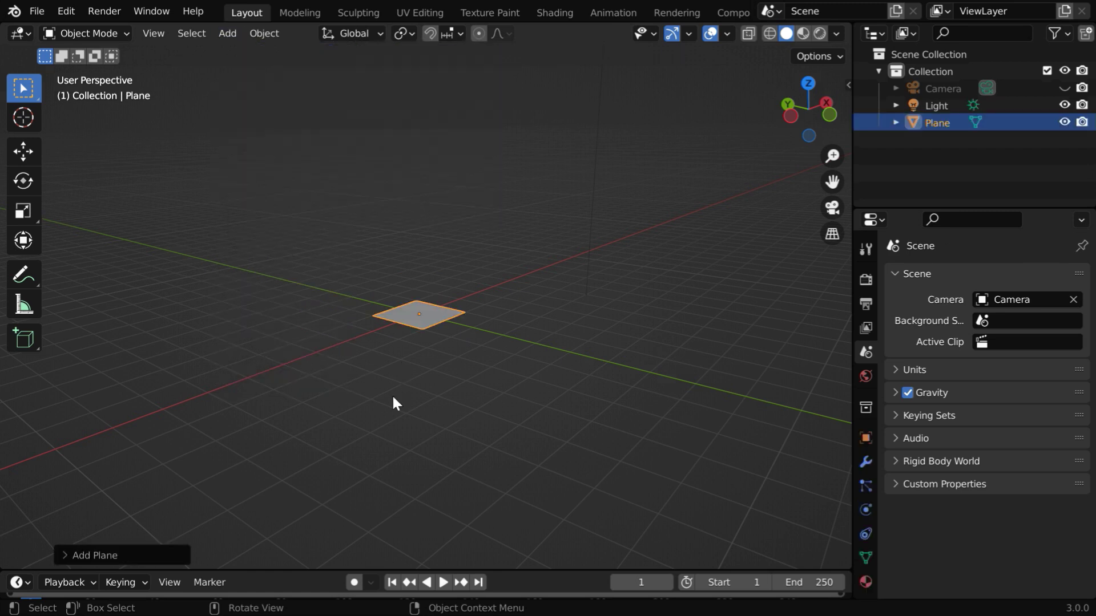
scroll(392, 393, up, 8)
middle_drag(392, 402, 473, 430)
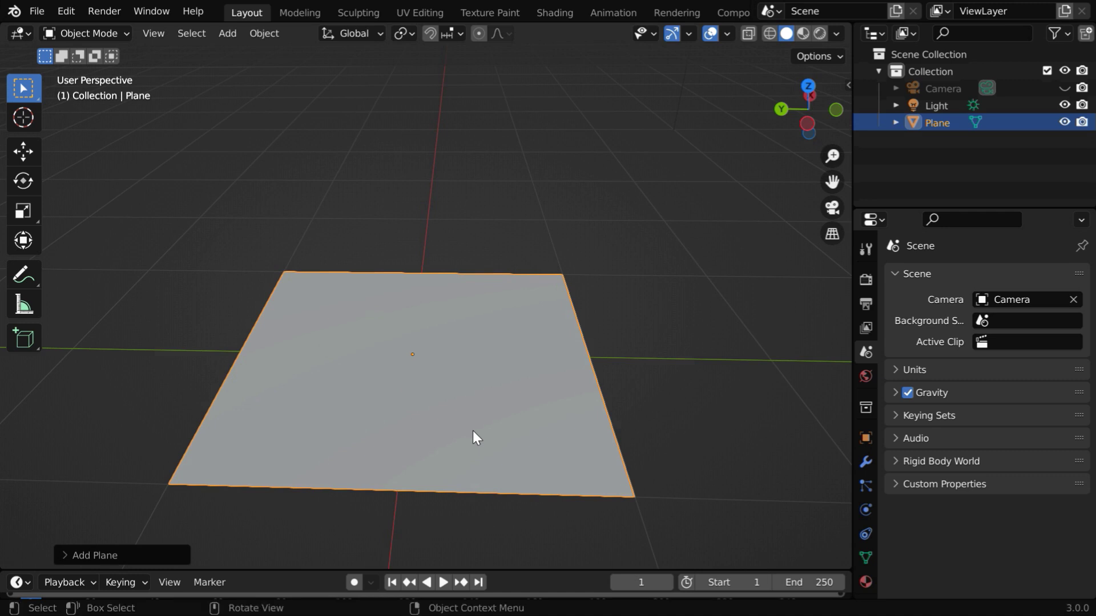
Add a Subdivision Surface modifier to the plane and switch it to Simple
click(867, 464)
click(920, 276)
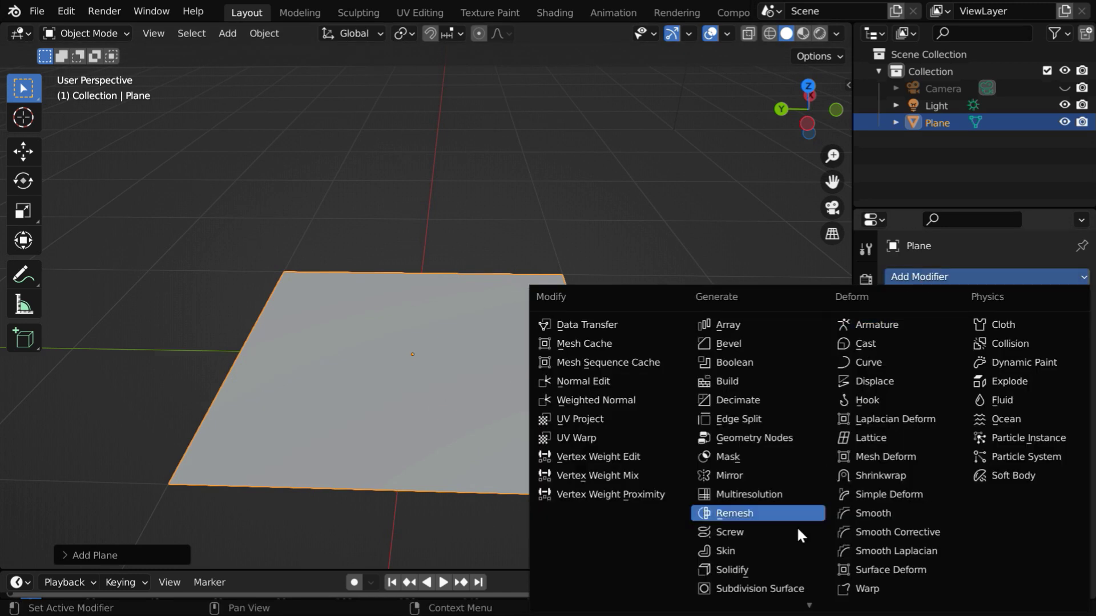
click(759, 589)
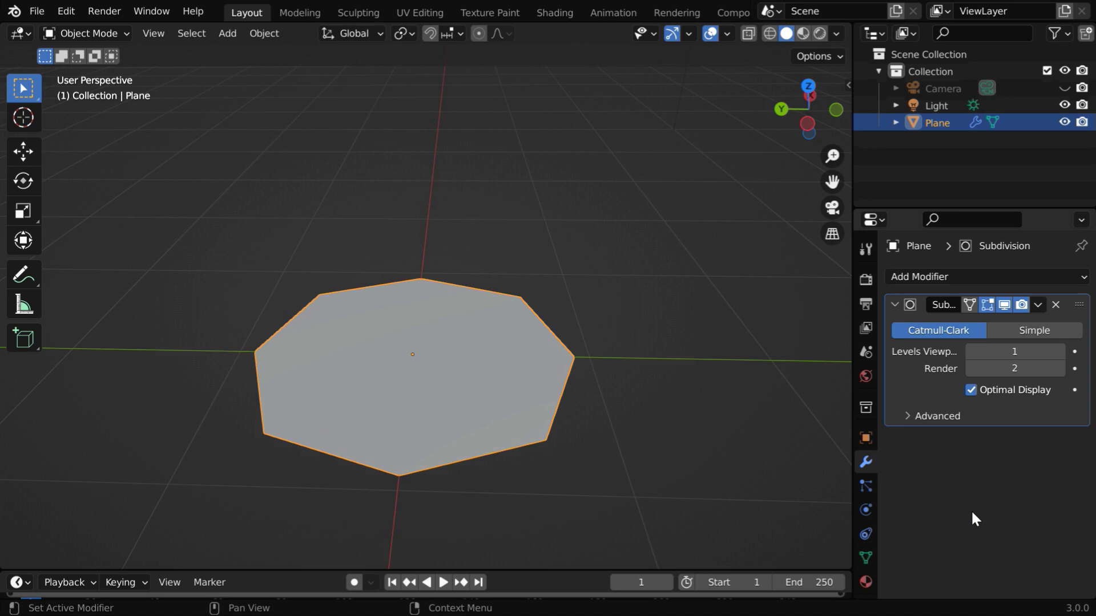
click(1045, 331)
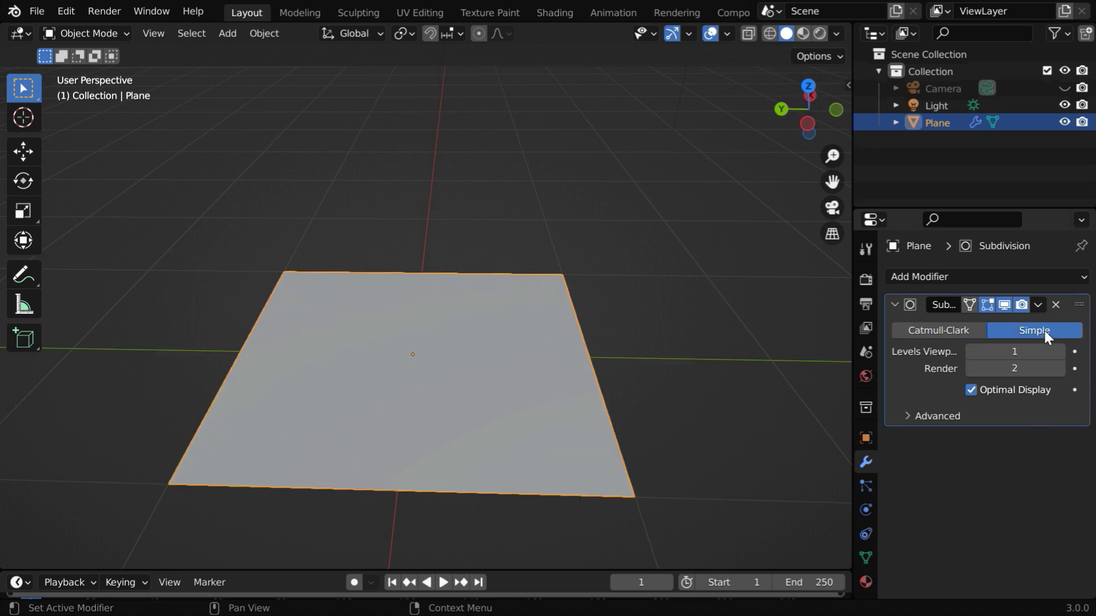
Set the plane's subdivision levels to 6 for both viewport and render
click(1059, 351)
click(1059, 352)
click(1059, 352)
click(1059, 352)
click(1059, 352)
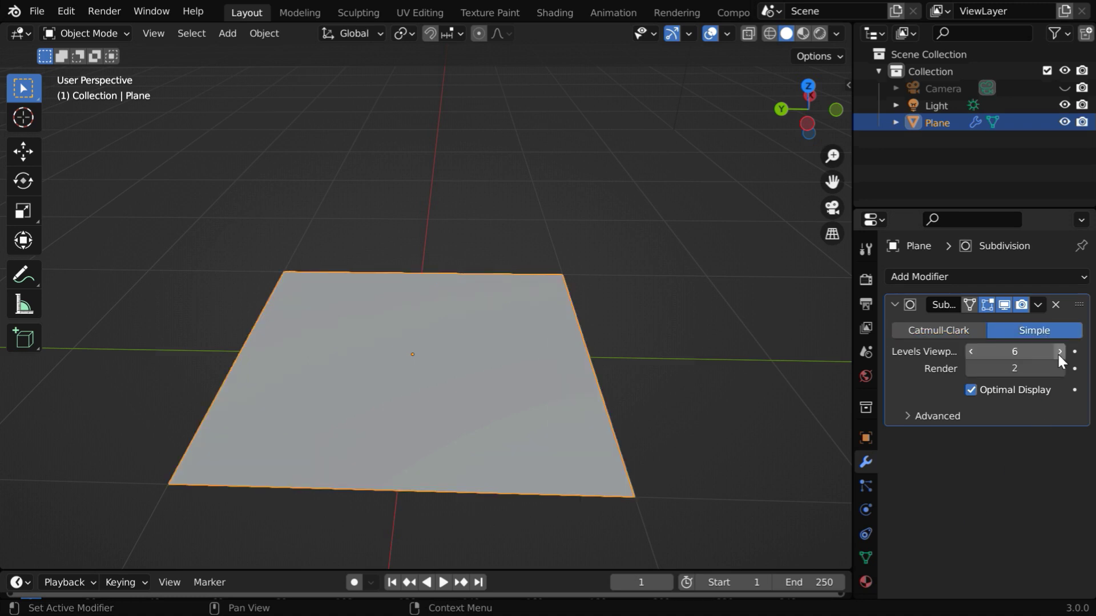
click(1059, 368)
click(1059, 368)
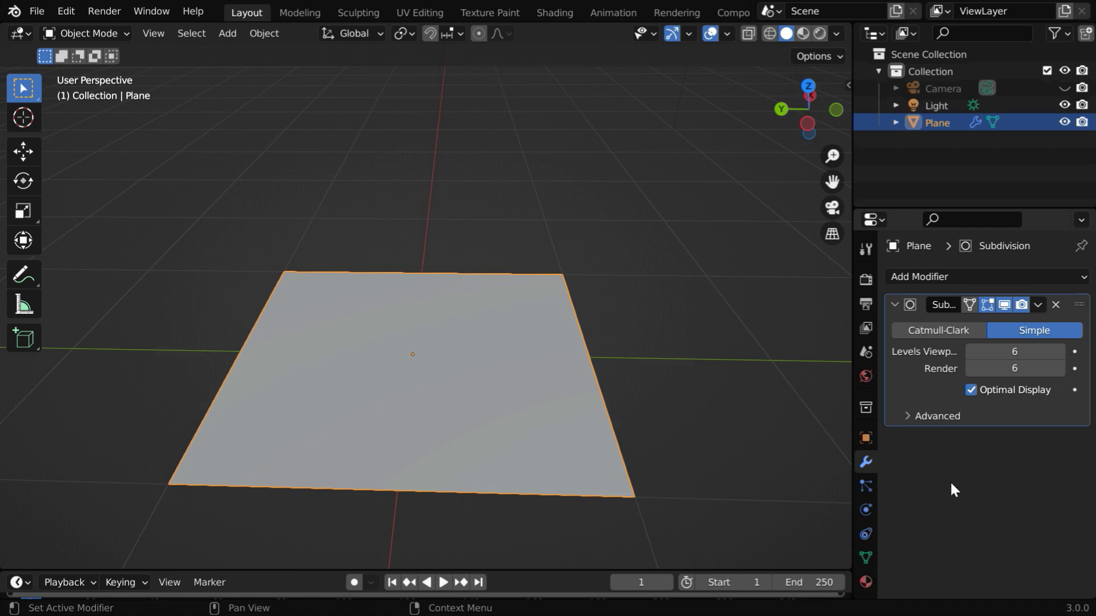
Enable Dynamic Paint physics on the plane and add a canvas to it
click(866, 510)
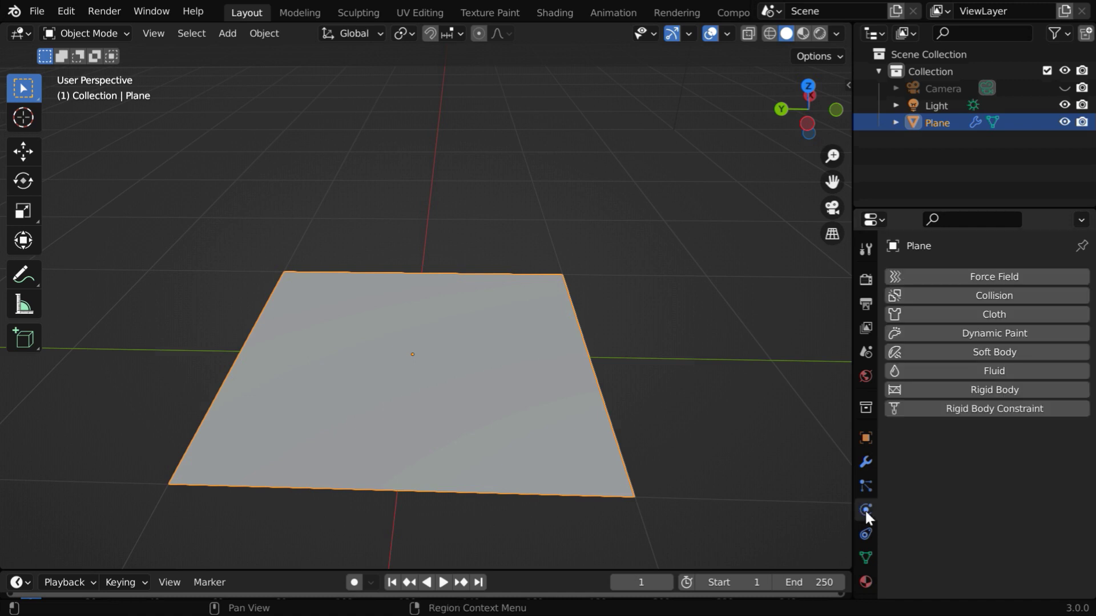
click(1022, 336)
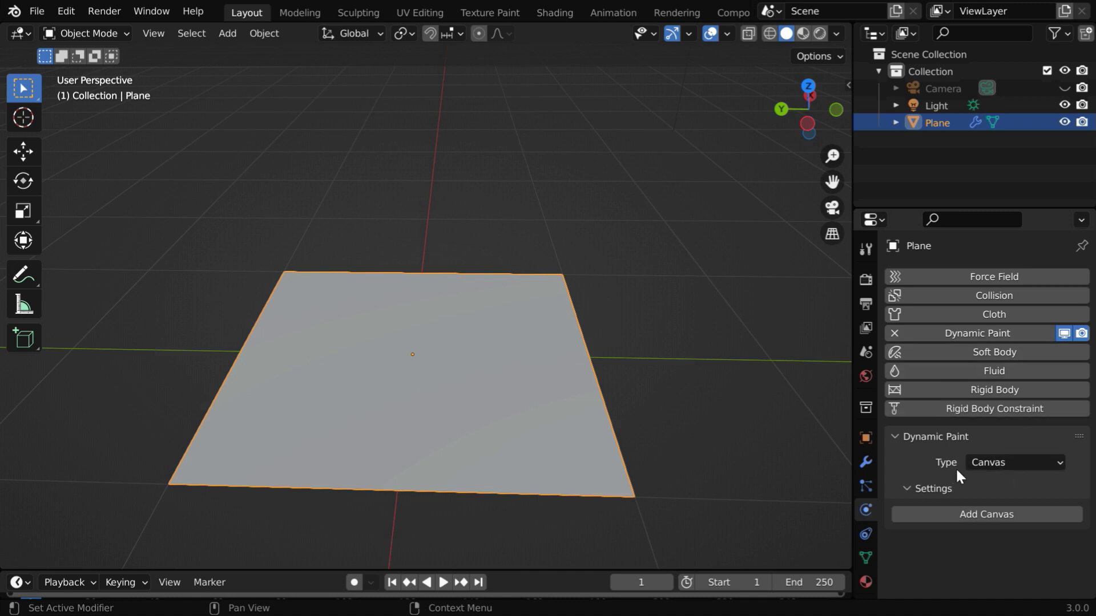
click(1047, 461)
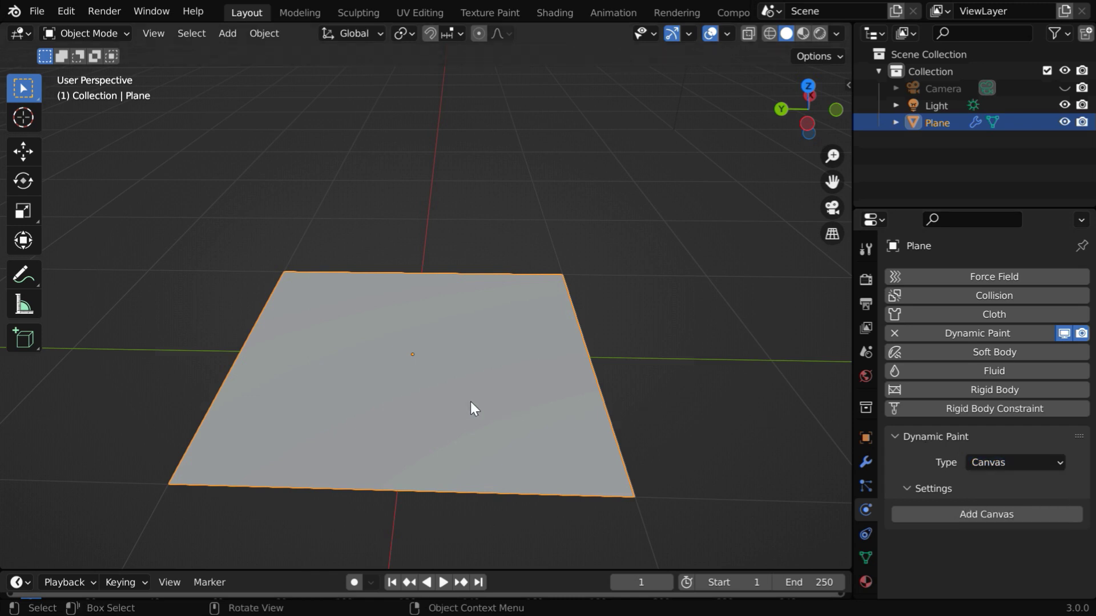
mouse_move(508, 450)
middle_down()
mouse_move(501, 433)
mouse_move(509, 439)
middle_up()
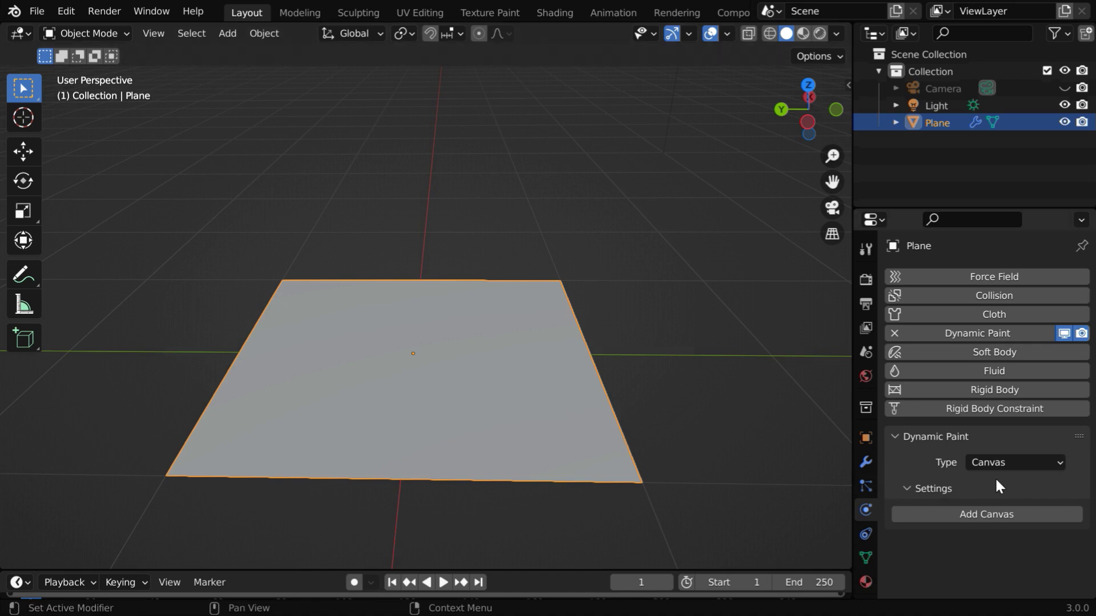
click(1009, 513)
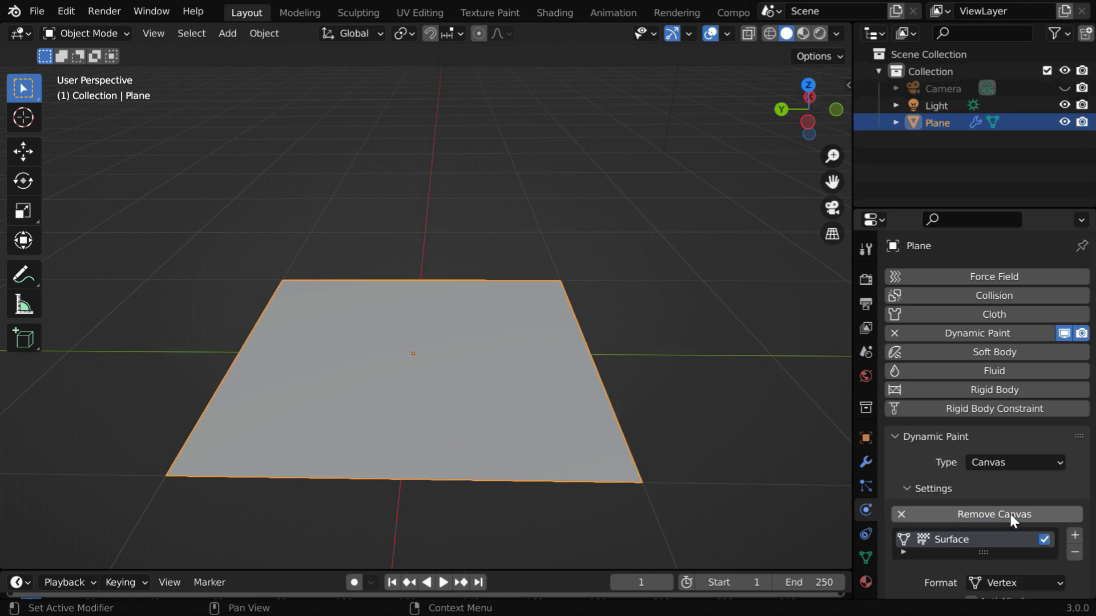
Set the surface type of the plane's Dynamic Paint canvas to Waves
scroll(1004, 523, down, 12)
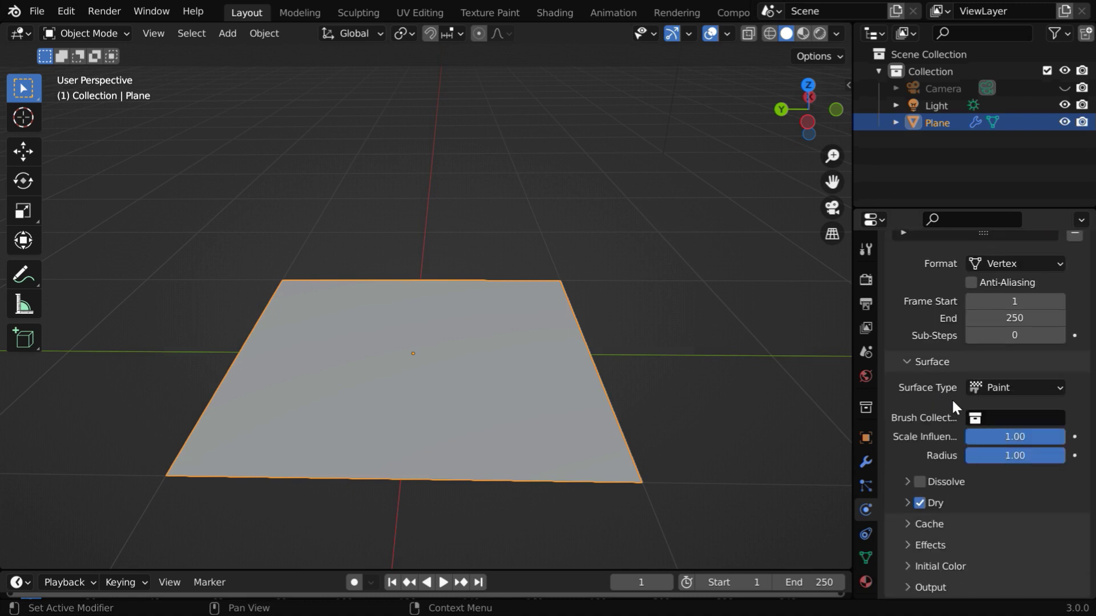
click(1026, 386)
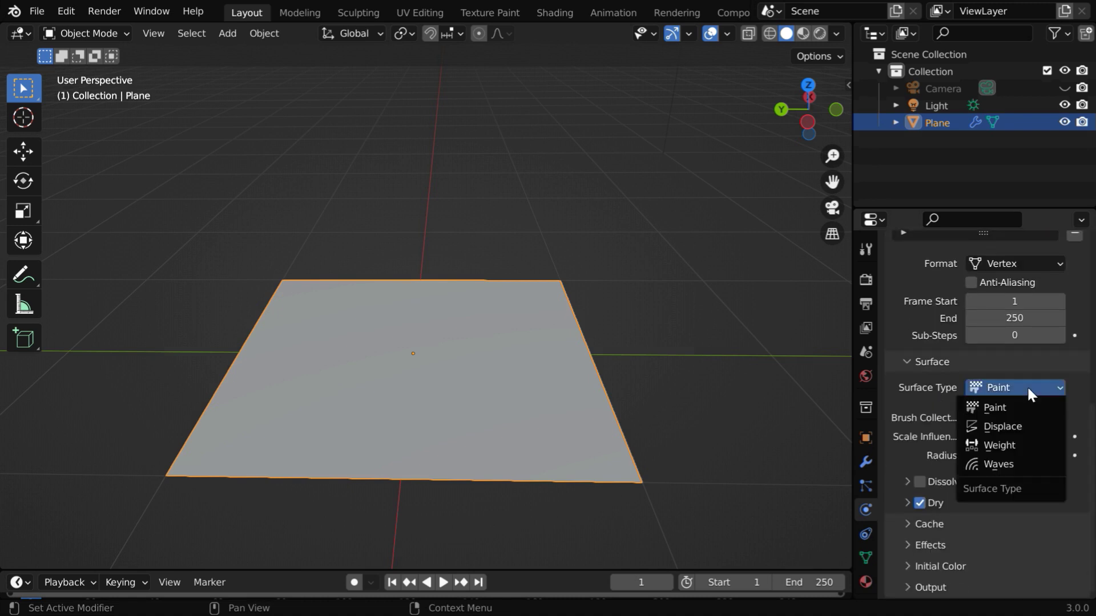
click(1018, 463)
scroll(921, 454, down, 1)
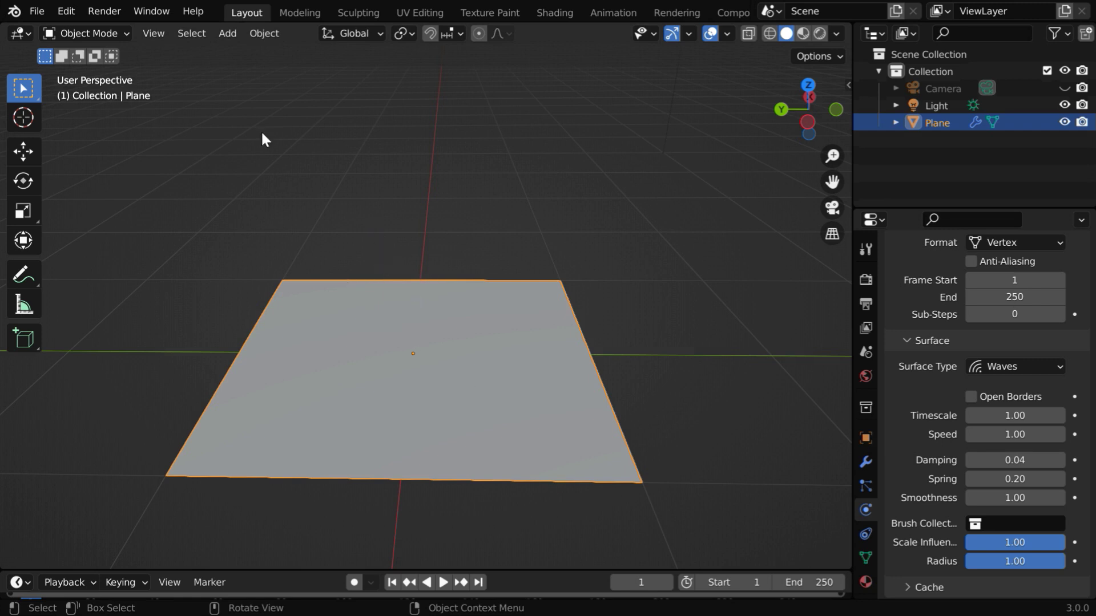
Add a mesh cone and set its scale to 0.3 on all three axes
click(227, 33)
mouse_move(245, 55)
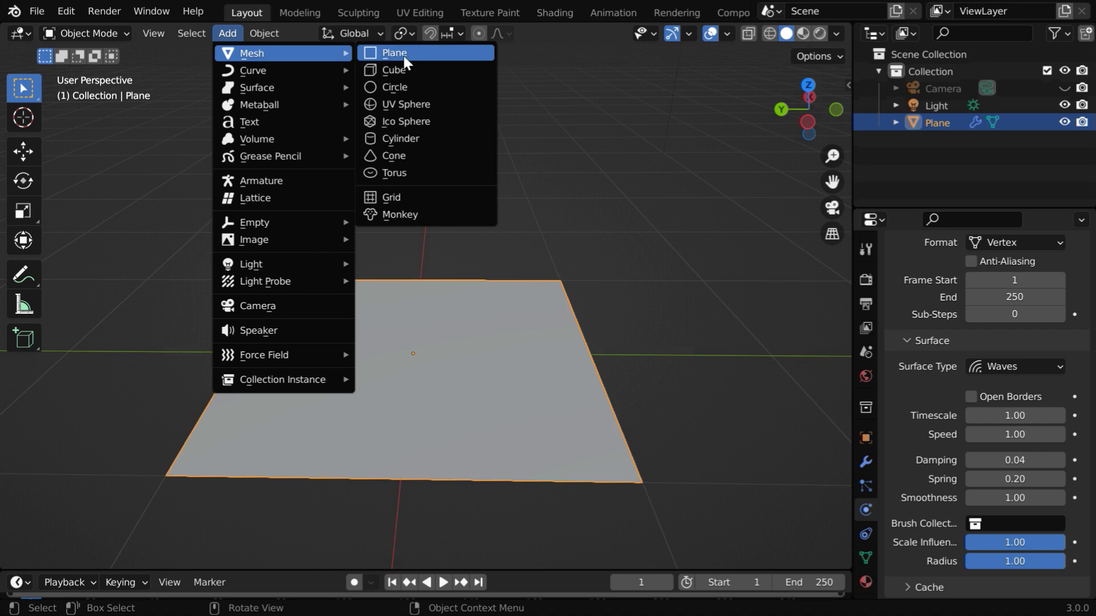
click(412, 160)
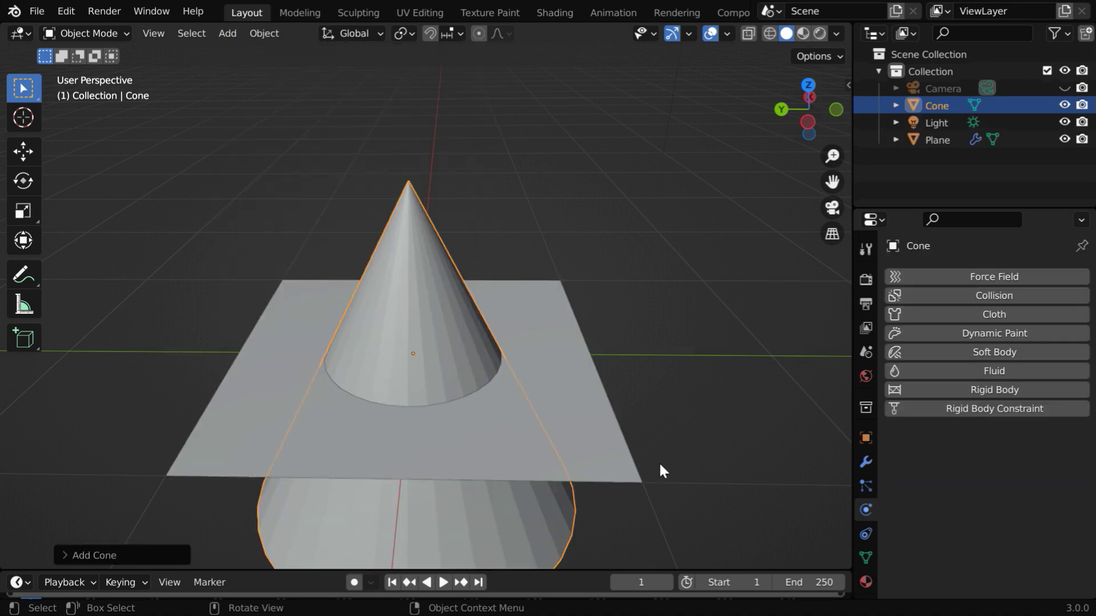
click(866, 438)
drag(1007, 463, 1007, 496)
text(0.3)
key(Return)
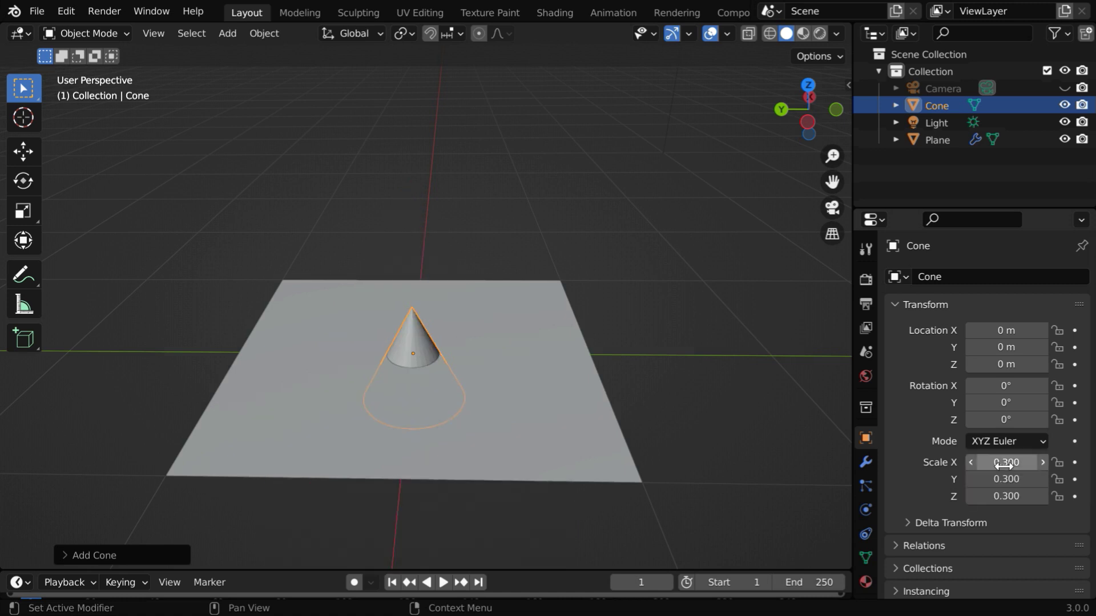
Raise the cone to a Z location of 1 m and rotate it 180° around X
click(1003, 367)
text(1)
key(Return)
click(1004, 386)
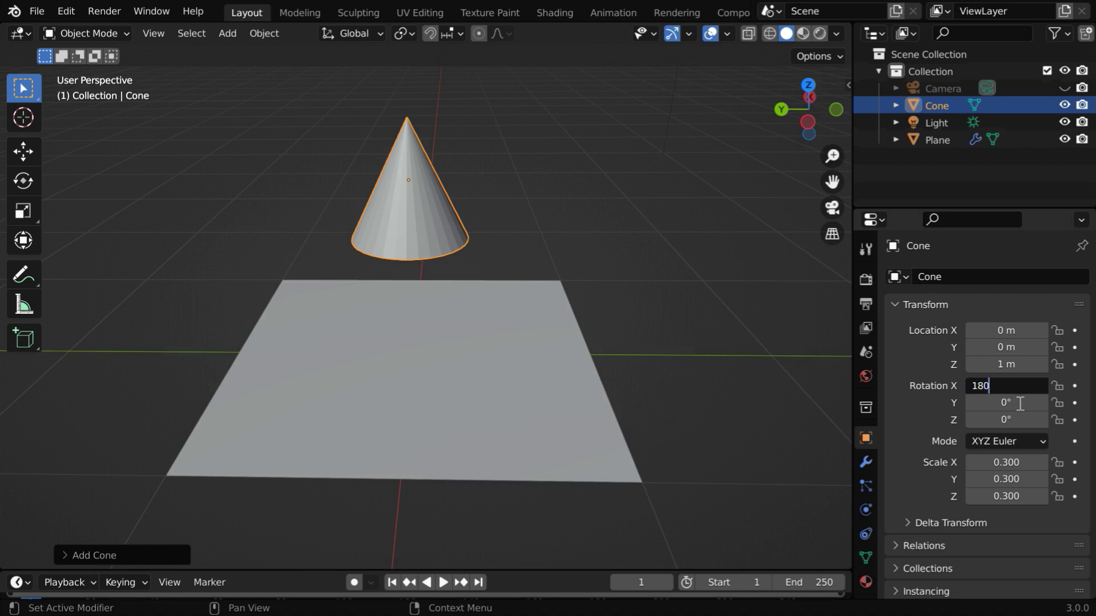
key(Return)
mouse_move(500, 398)
middle_down()
mouse_move(492, 388)
mouse_move(505, 368)
mouse_move(505, 388)
middle_up()
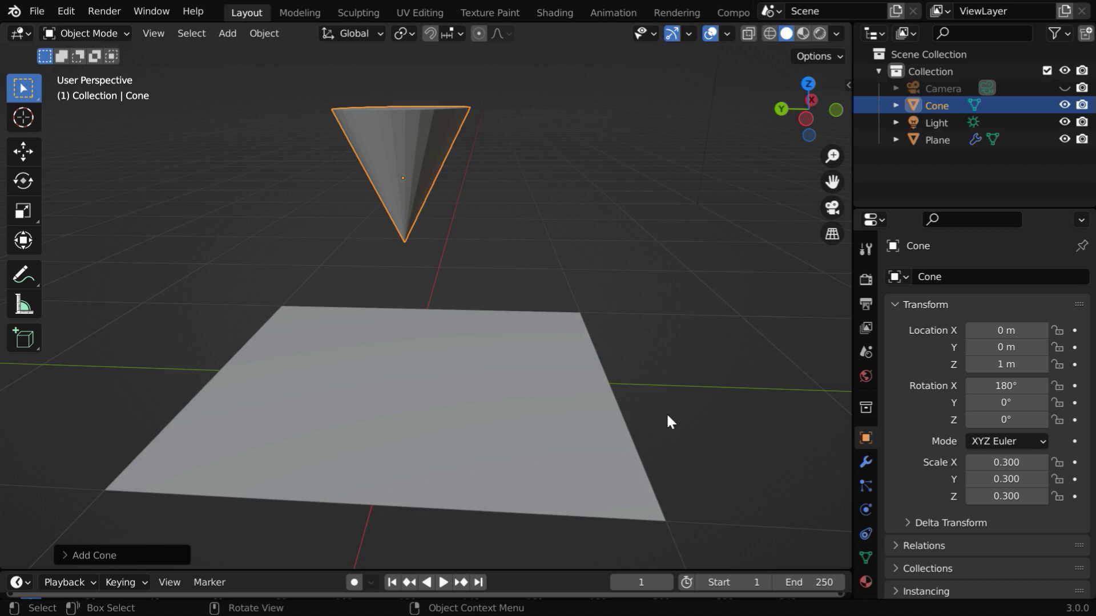
Enable Dynamic Paint physics on the cone, set its type to Brush and add the brush
click(866, 508)
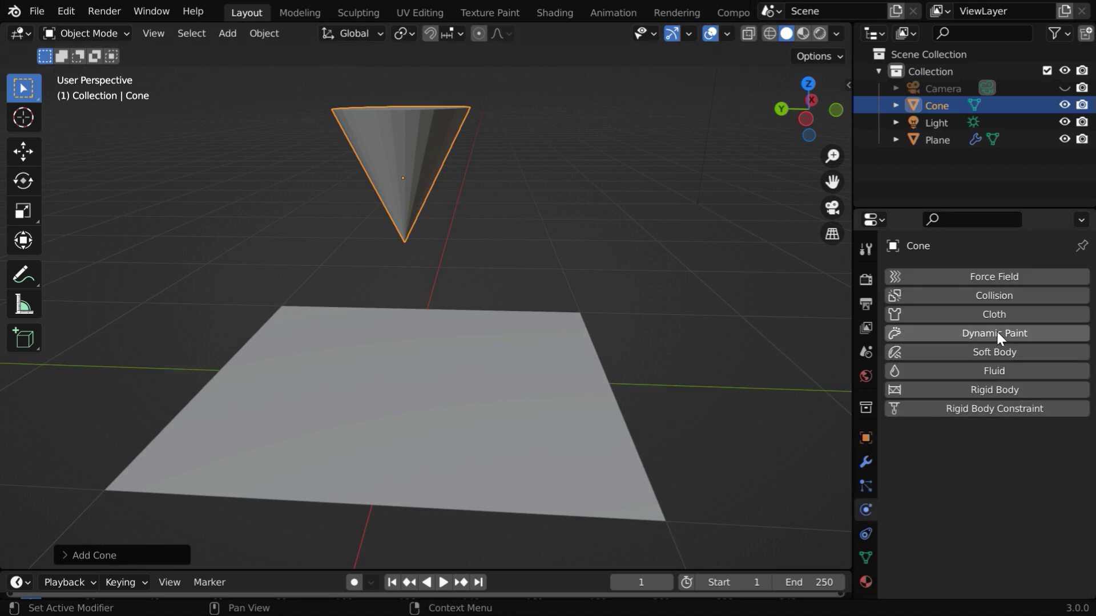
click(1013, 337)
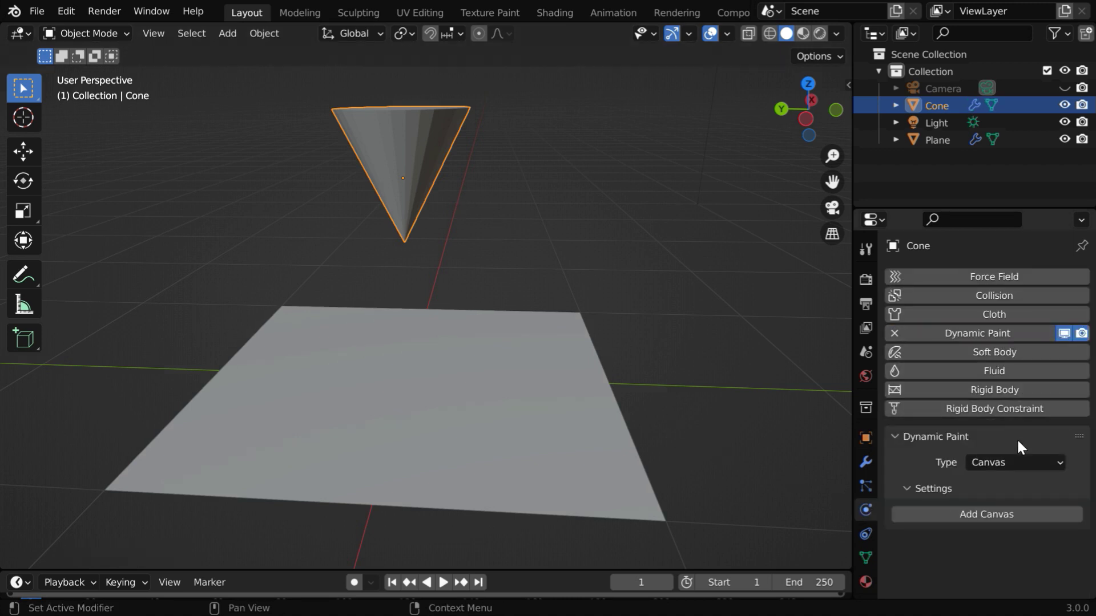
click(1026, 461)
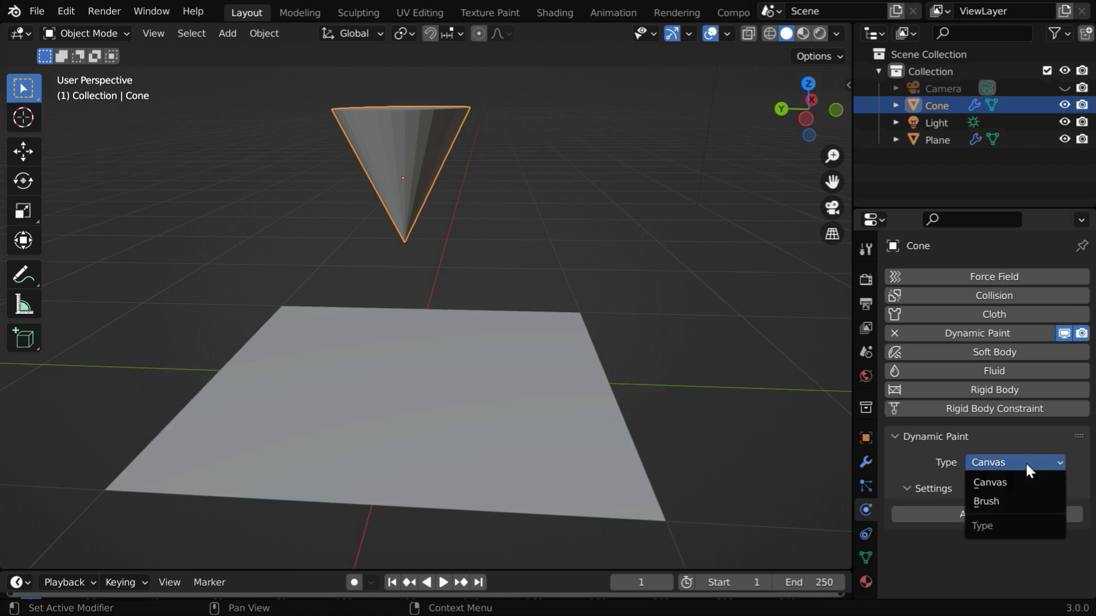
click(1008, 502)
click(1017, 514)
scroll(1017, 515, down, 5)
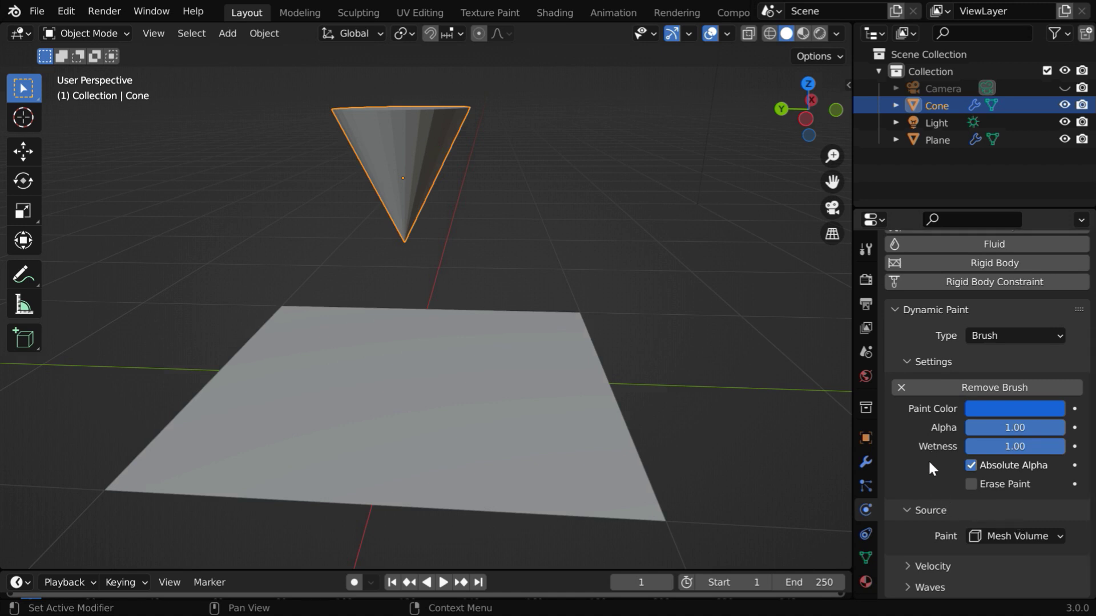
Play the animation and move the cone through the plane to test the waves
click(444, 583)
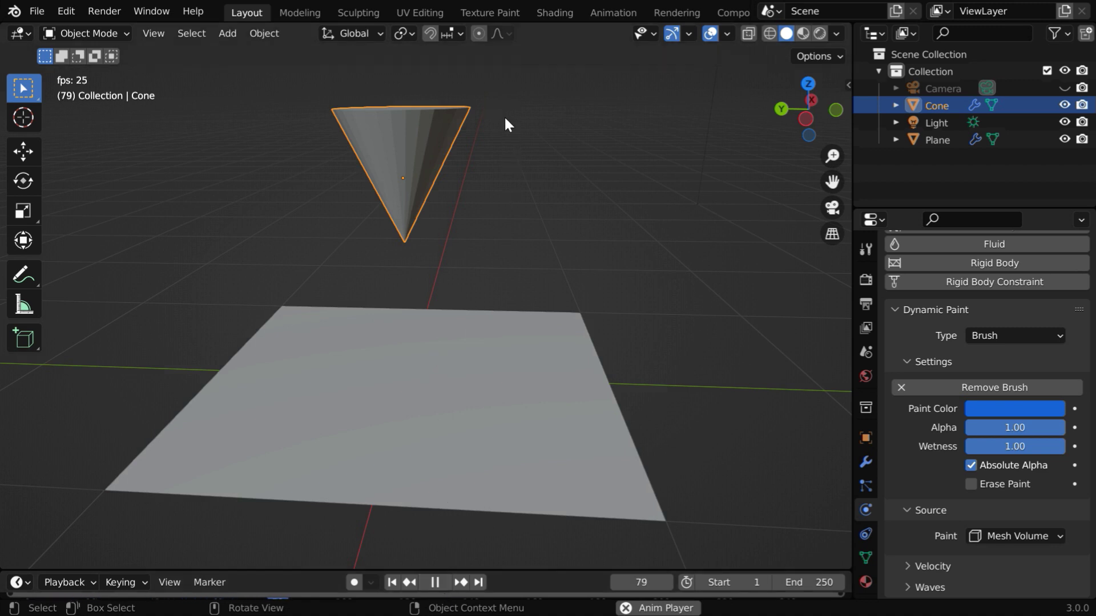
key(g)
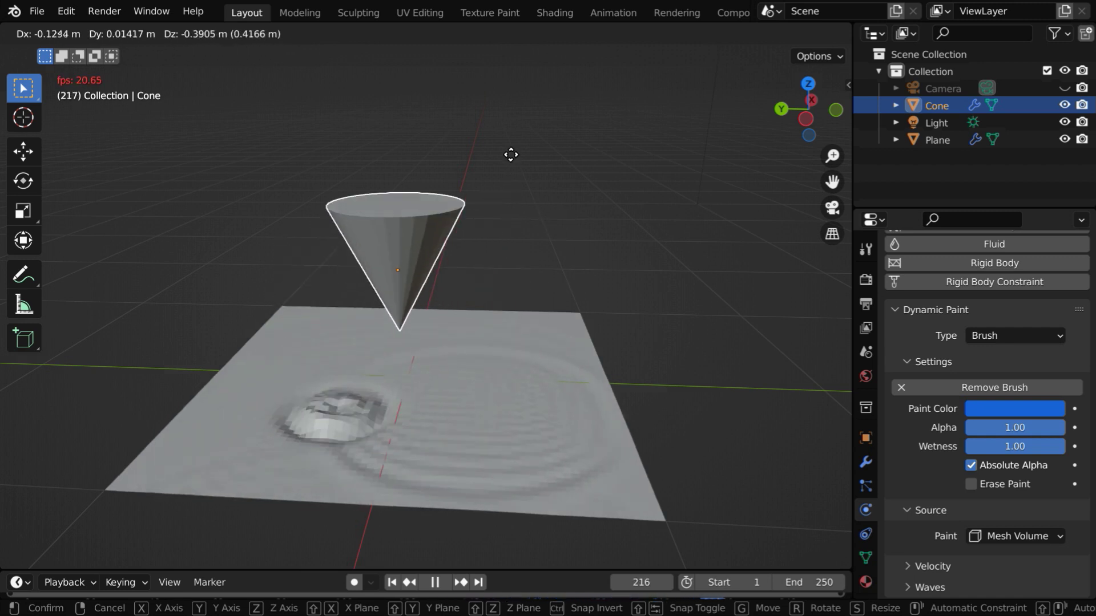
click(519, 77)
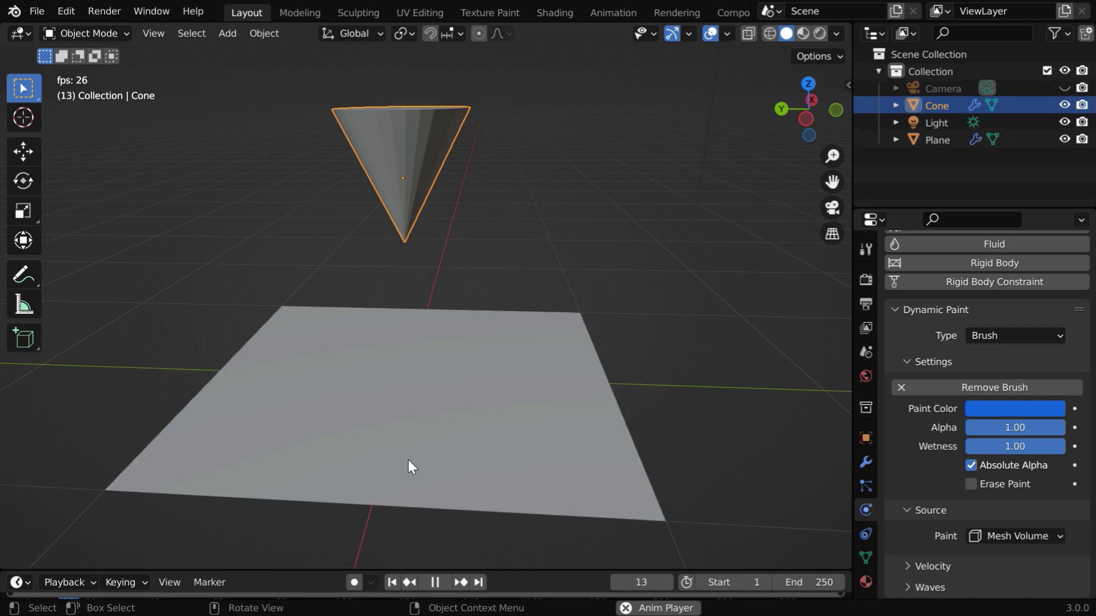
Apply smooth shading to the plane and select the cone again
click(311, 441)
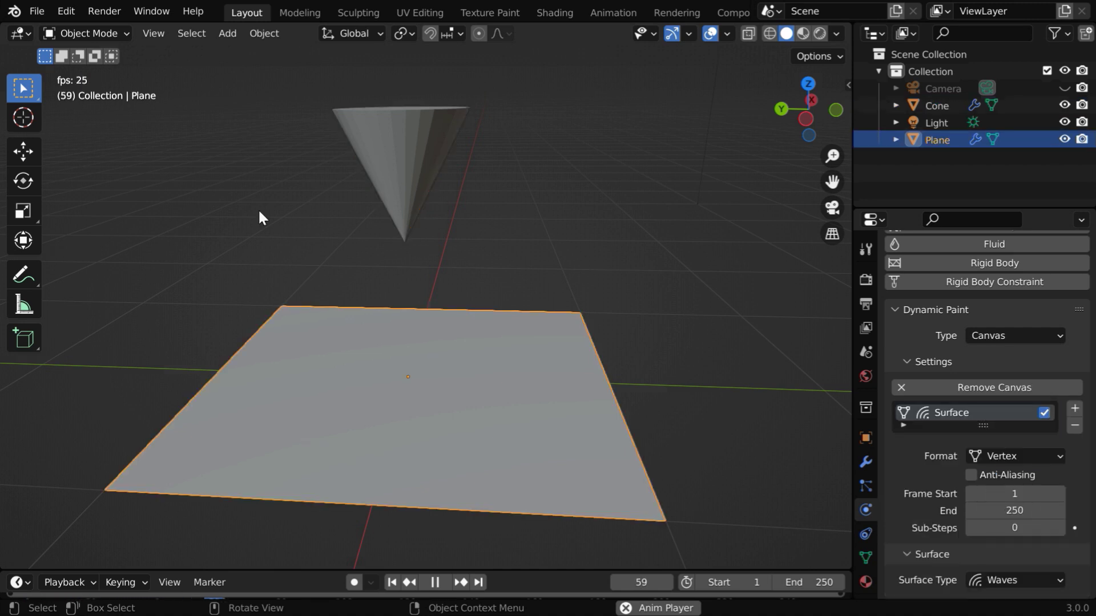
click(264, 36)
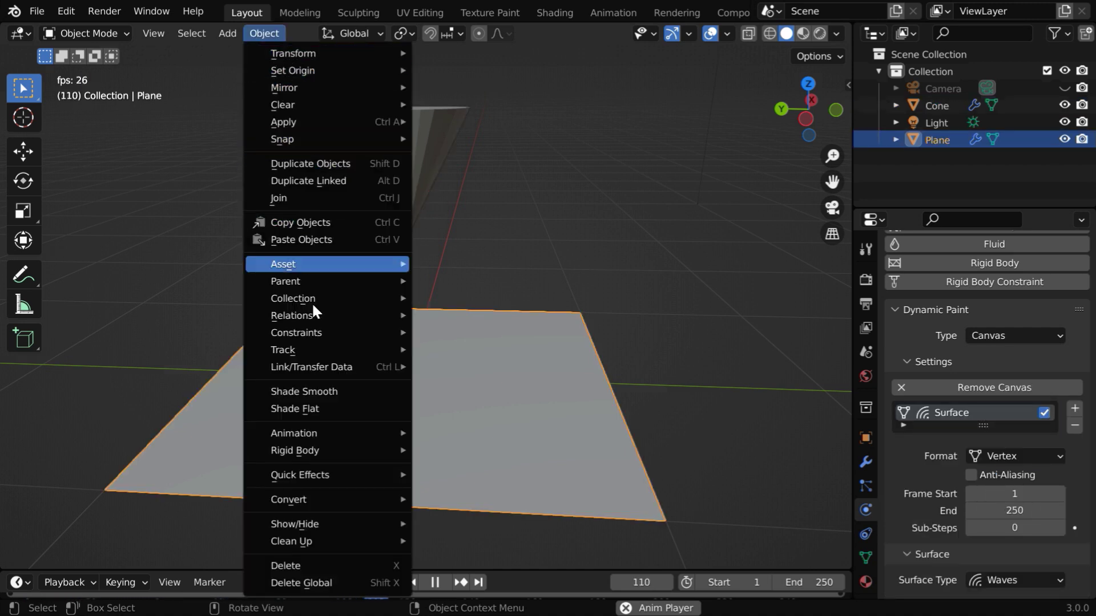
click(332, 392)
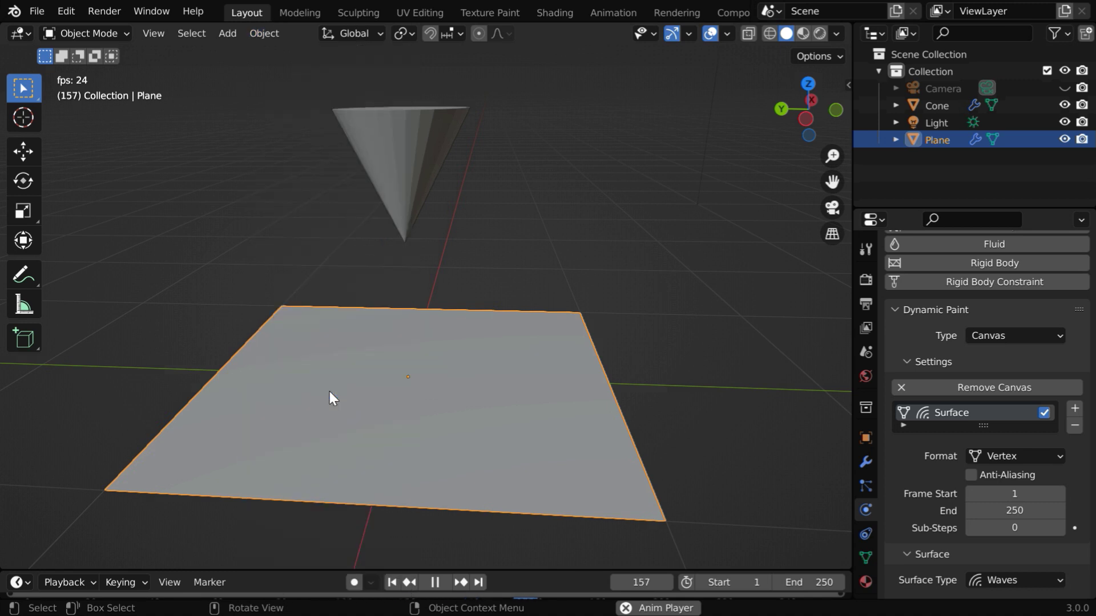
click(416, 170)
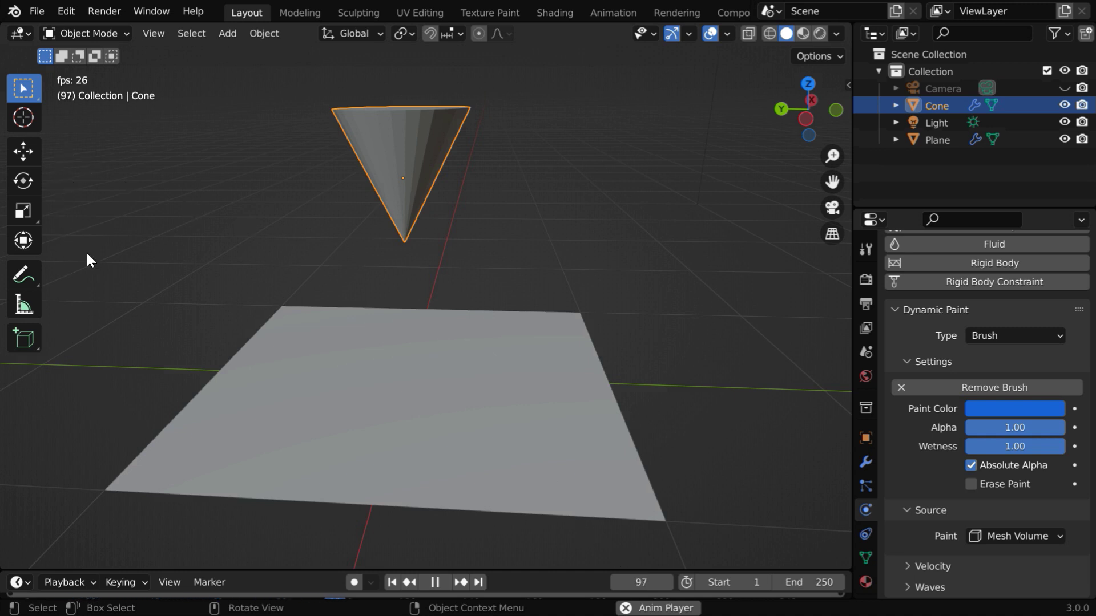
Move the cone through the plane during playback to check the smooth-shaded ripples, then cancel the move and stop playback
key(g)
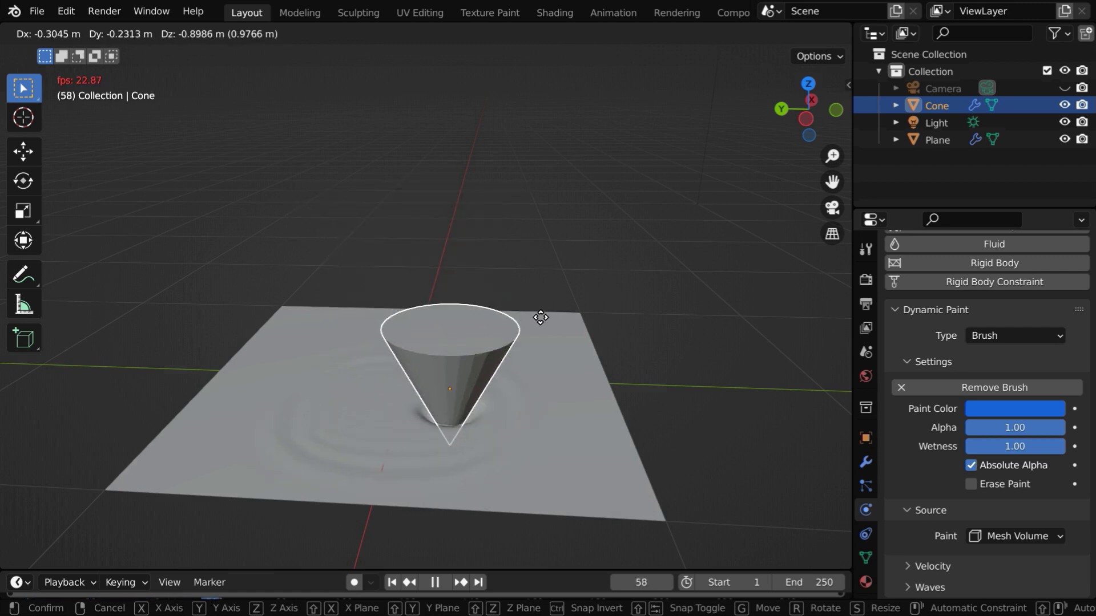
right_click(524, 171)
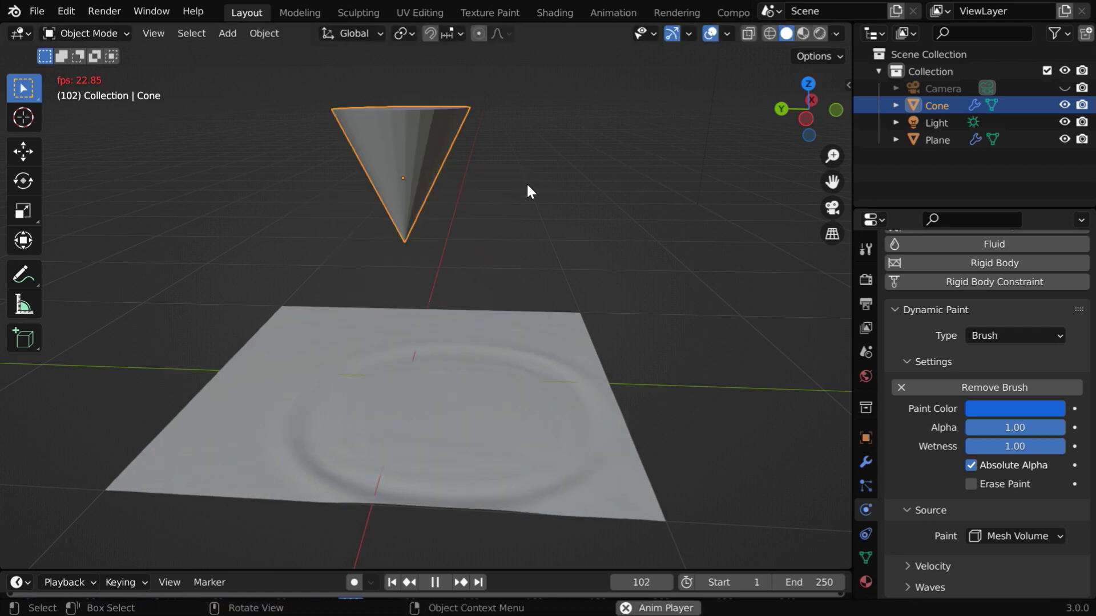
key(Escape)
Select the plane and switch the viewport to rendered shading with Scene World lighting disabled
click(509, 479)
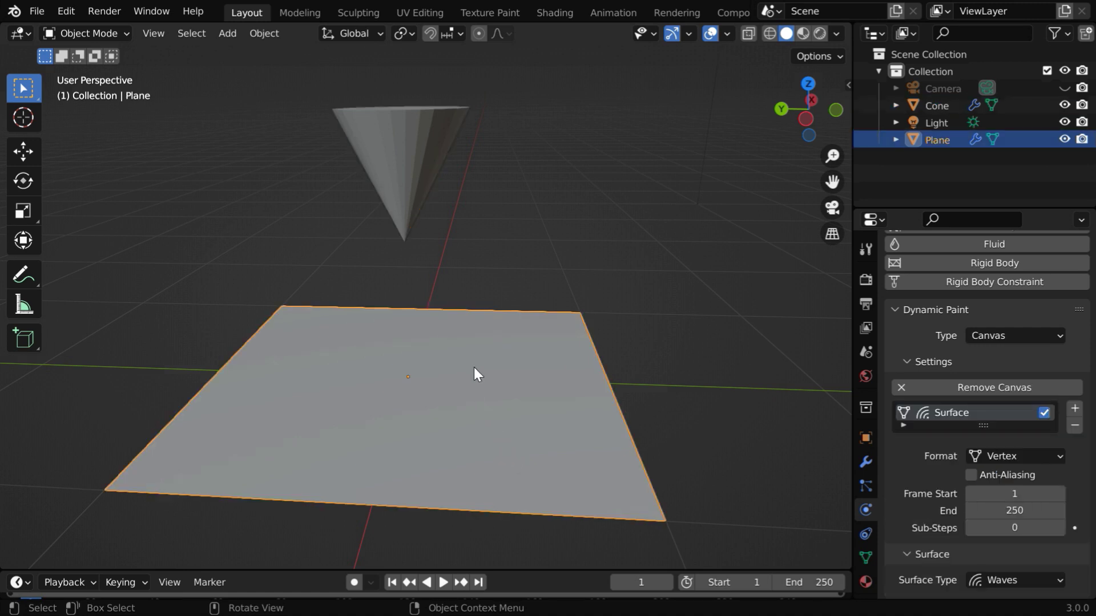
click(820, 35)
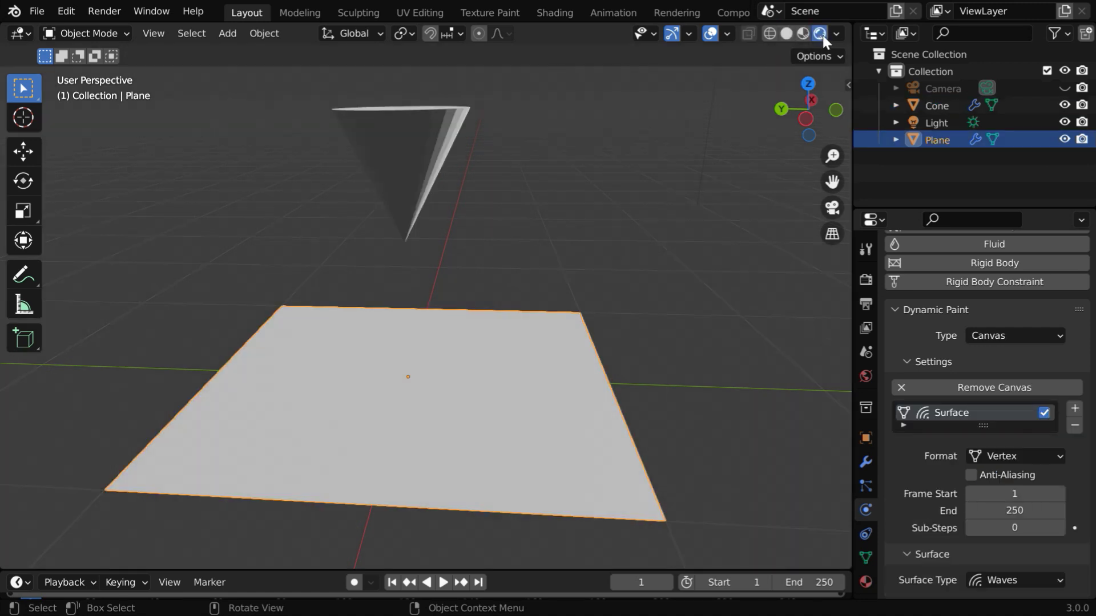
click(836, 34)
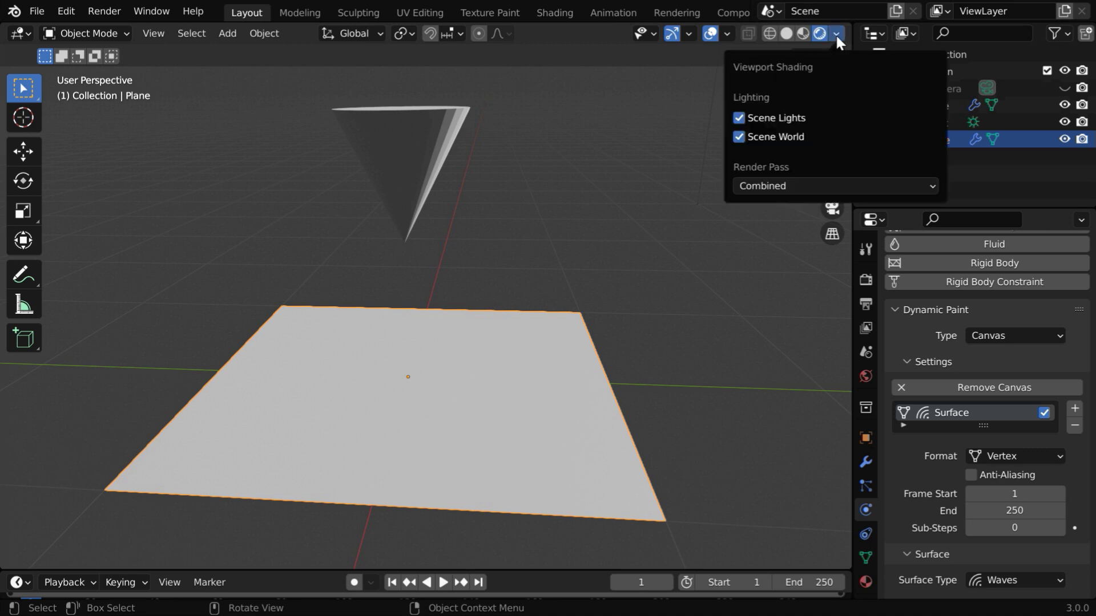
click(782, 136)
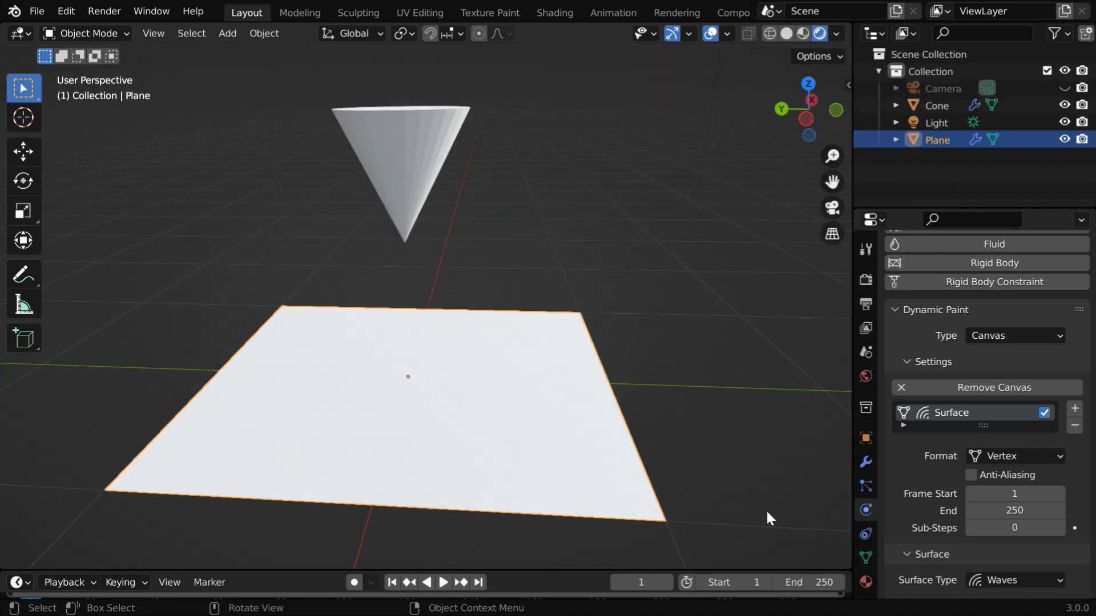
Add a new material to the plane with a light cyan base color and Metallic set to 1
click(865, 579)
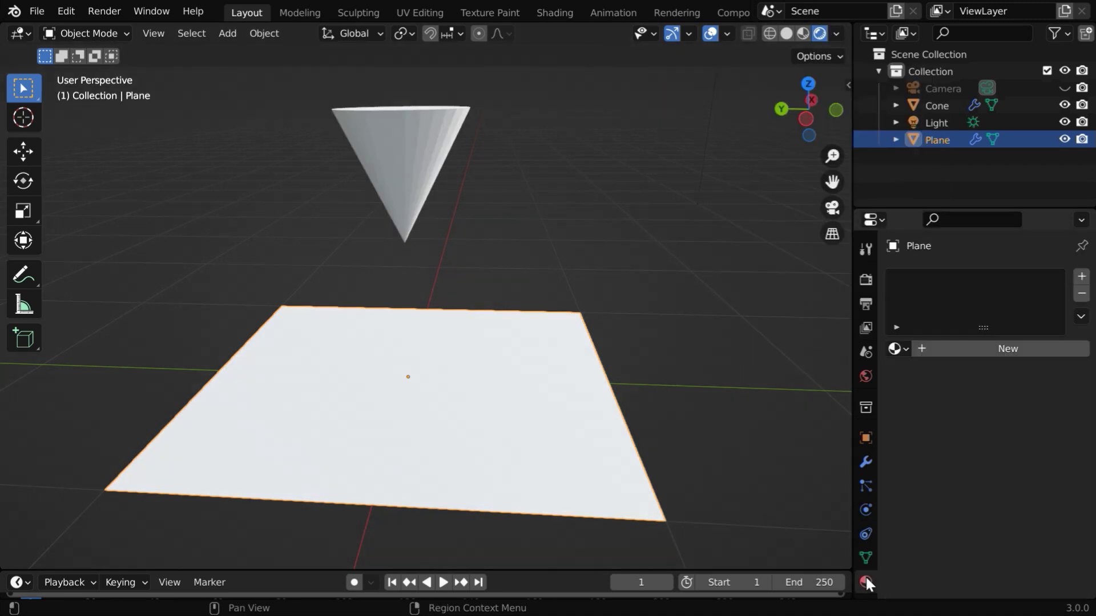
click(973, 350)
scroll(993, 416, down, 6)
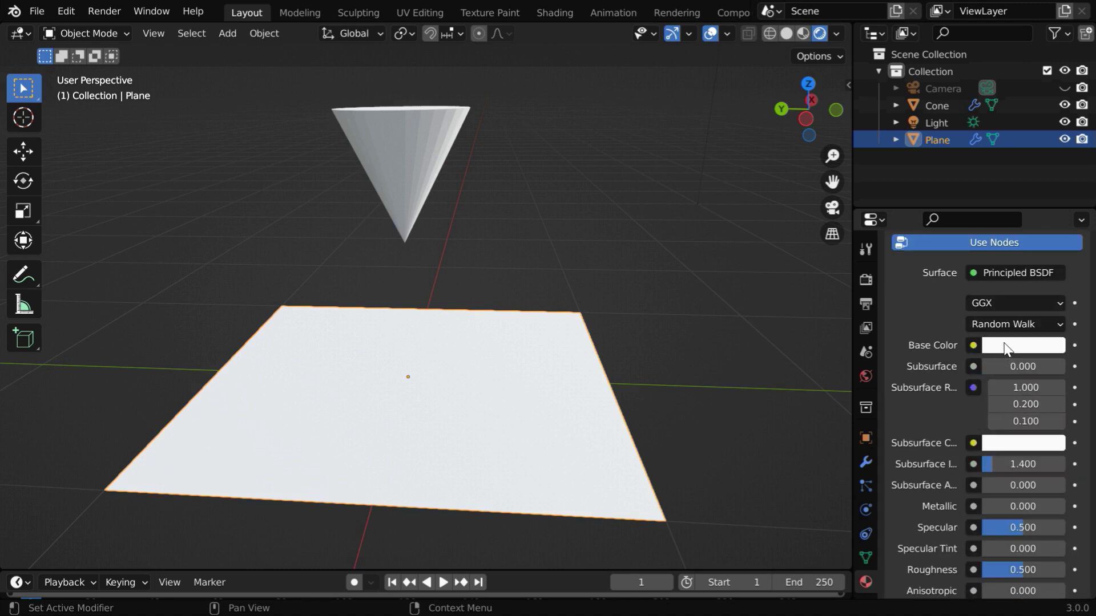
click(1006, 348)
drag(982, 129, 979, 130)
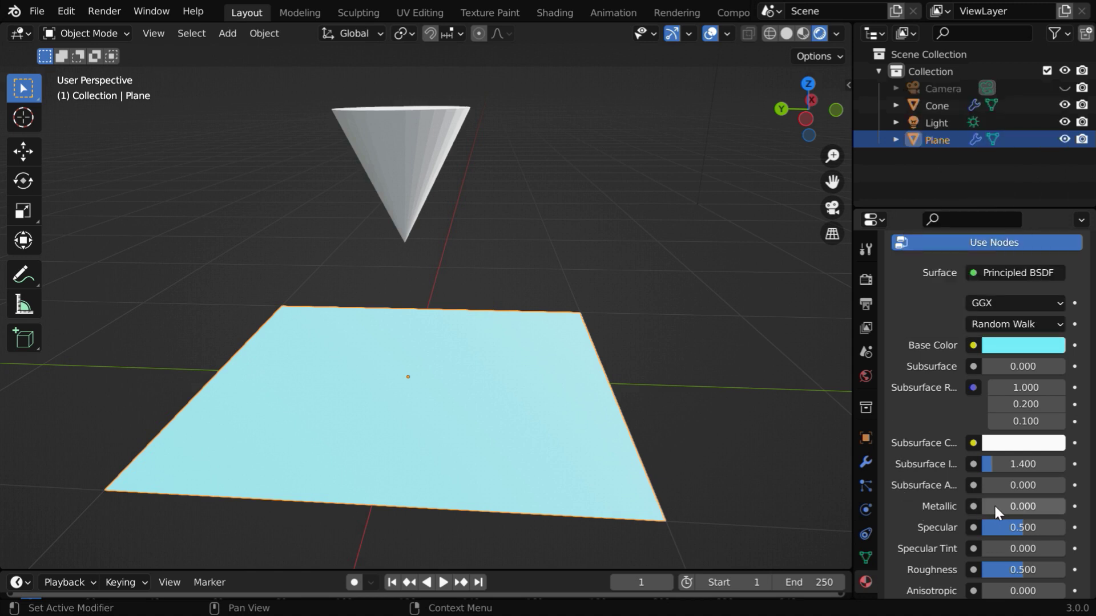
drag(982, 506, 1066, 512)
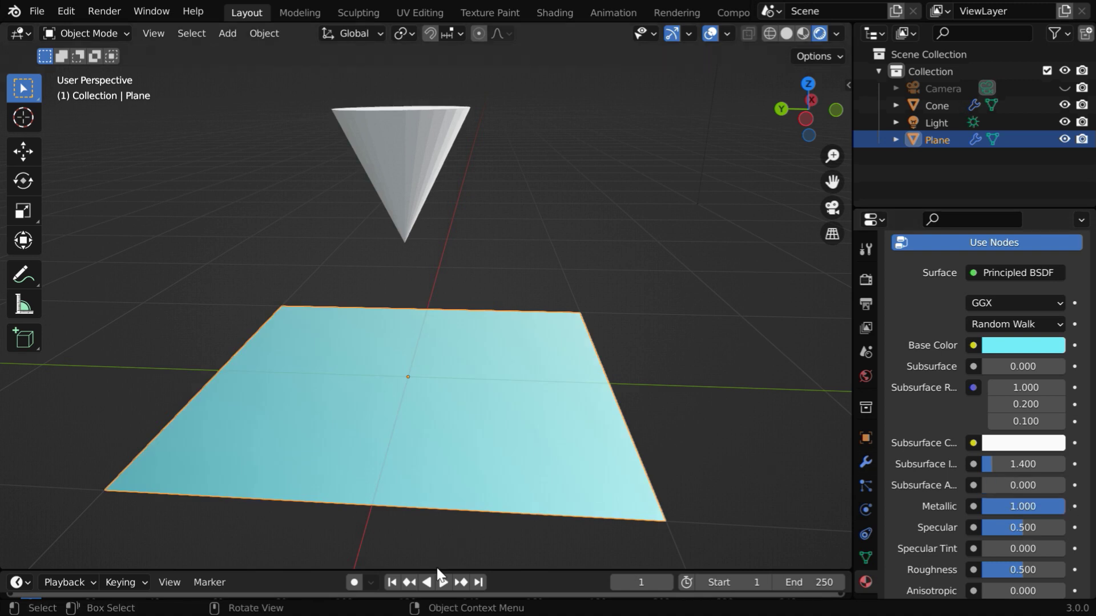
Play the animation and dip the cone into the plane to preview the ripples with the cyan material, then stop playback
click(443, 582)
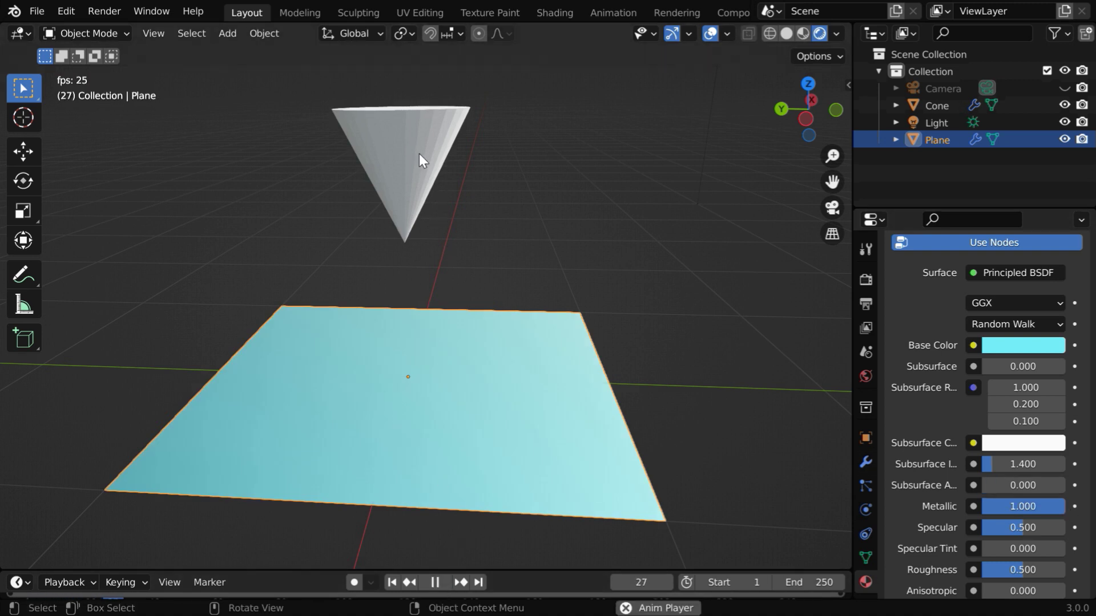
click(419, 153)
key(g)
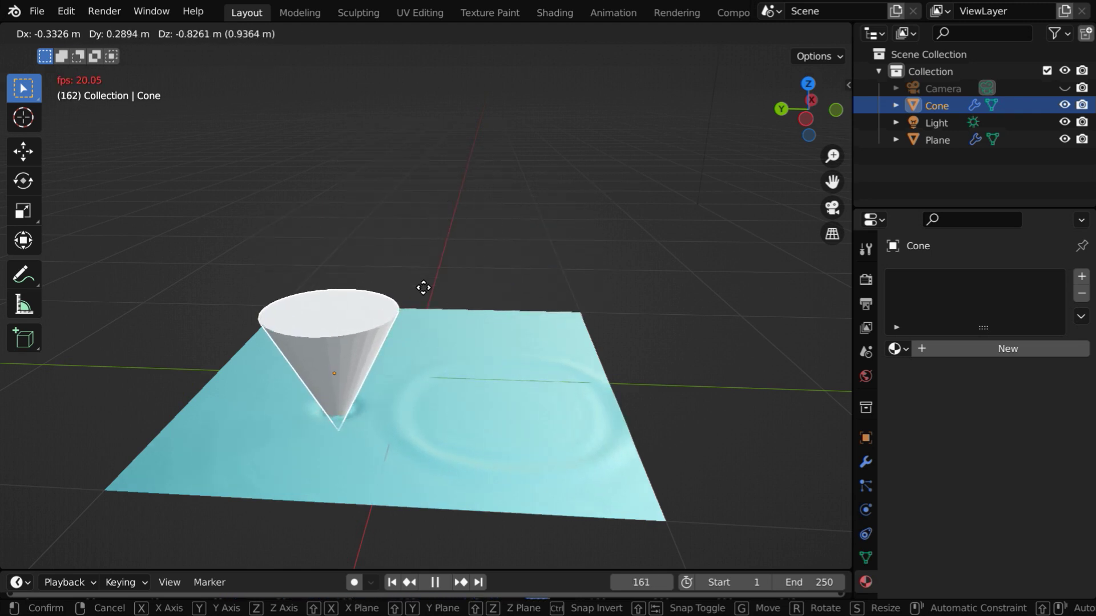
click(513, 146)
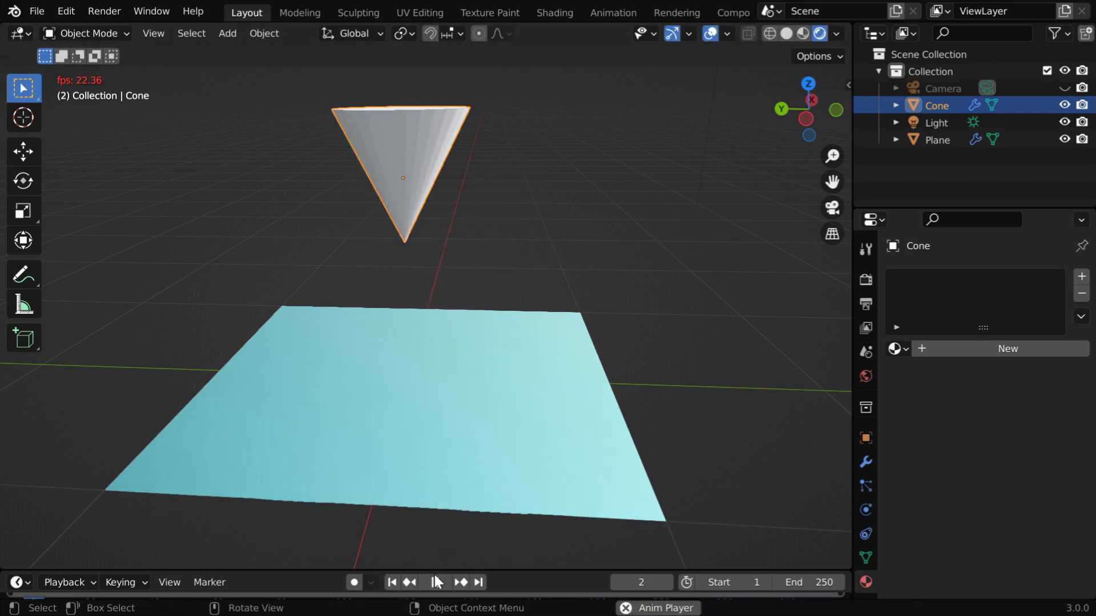
key(space)
Set the wave Timescale of the plane's Dynamic Paint canvas to 3
click(550, 496)
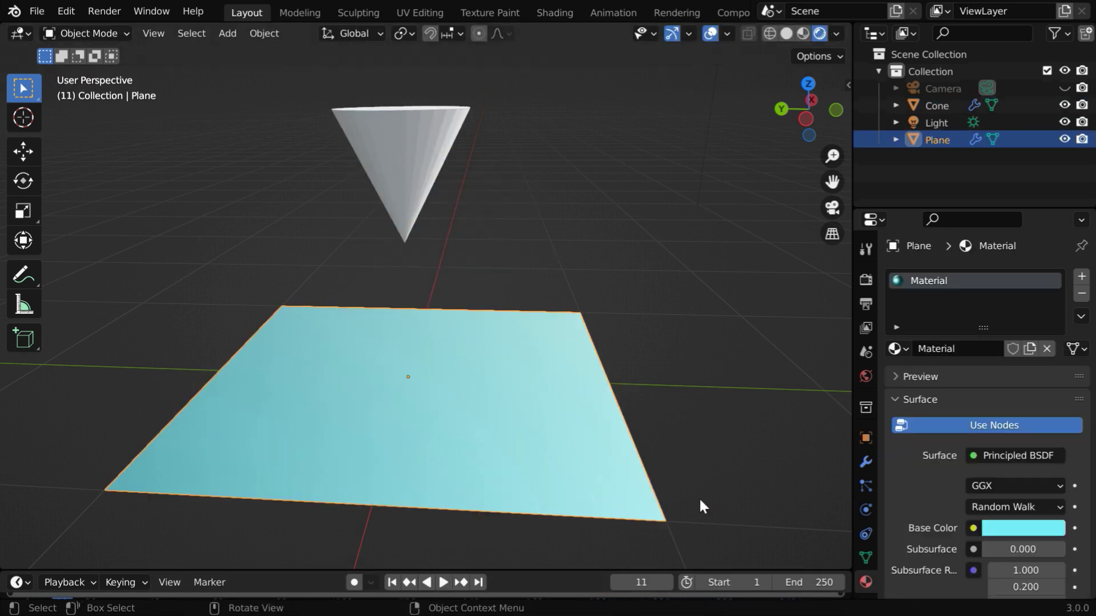
click(866, 510)
scroll(937, 491, down, 8)
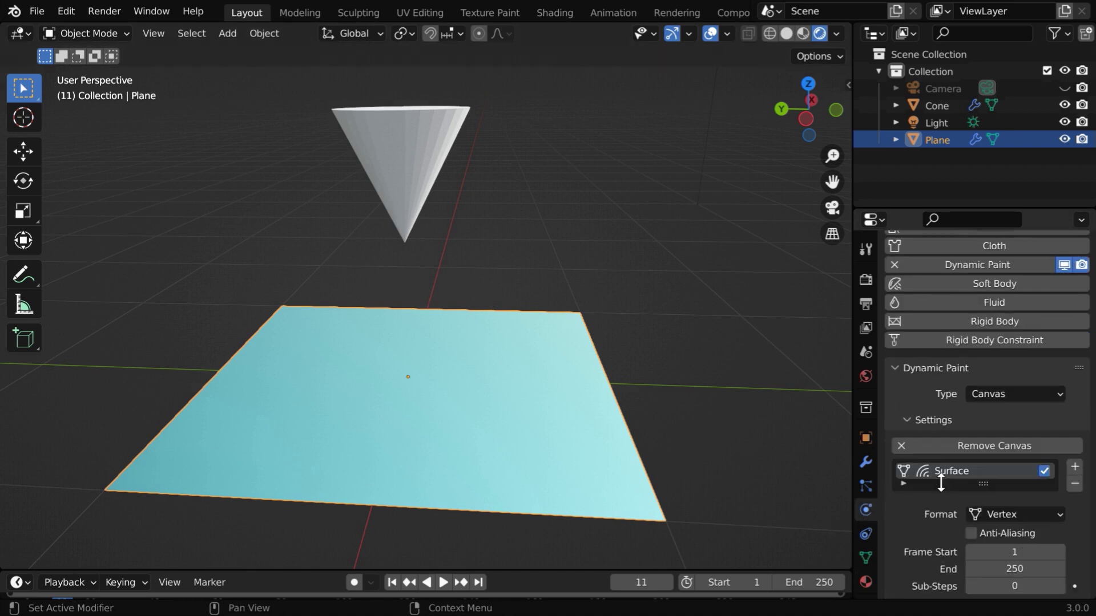
scroll(943, 491, down, 4)
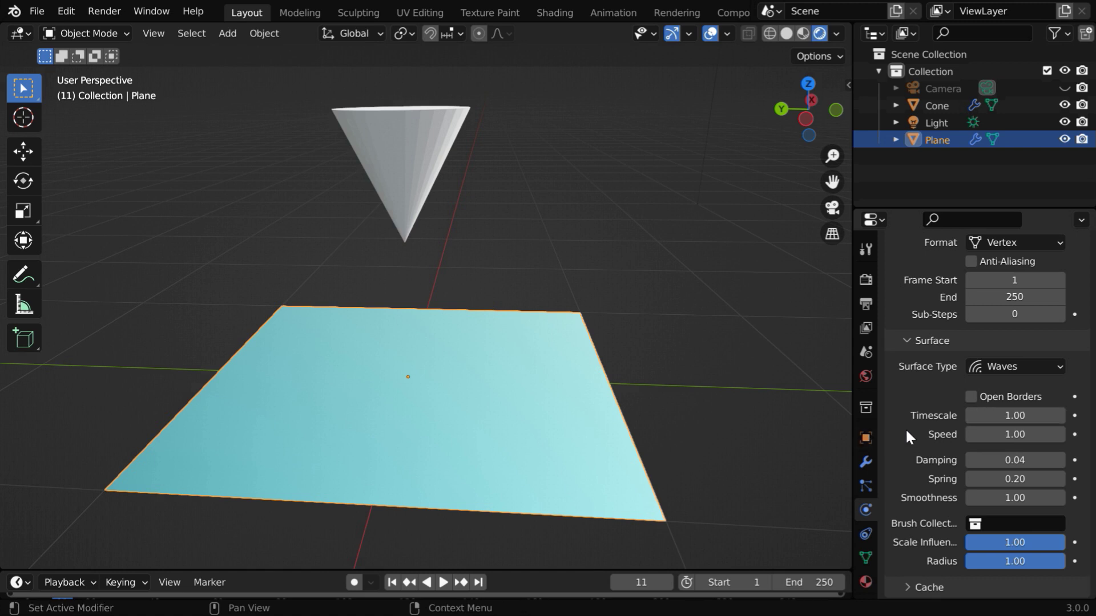
click(1027, 416)
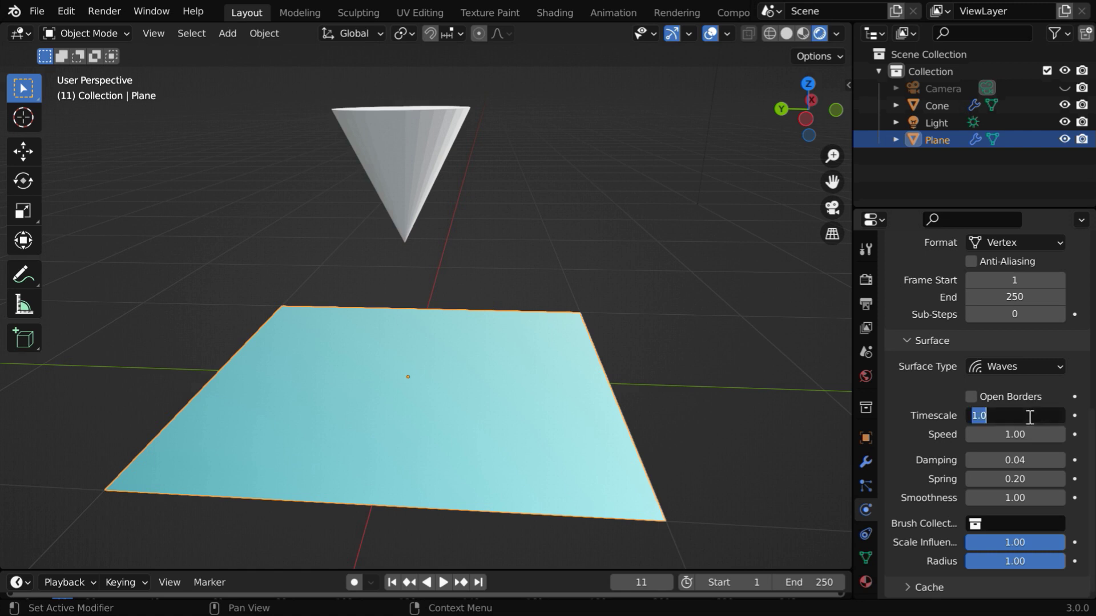
text(3)
key(Return)
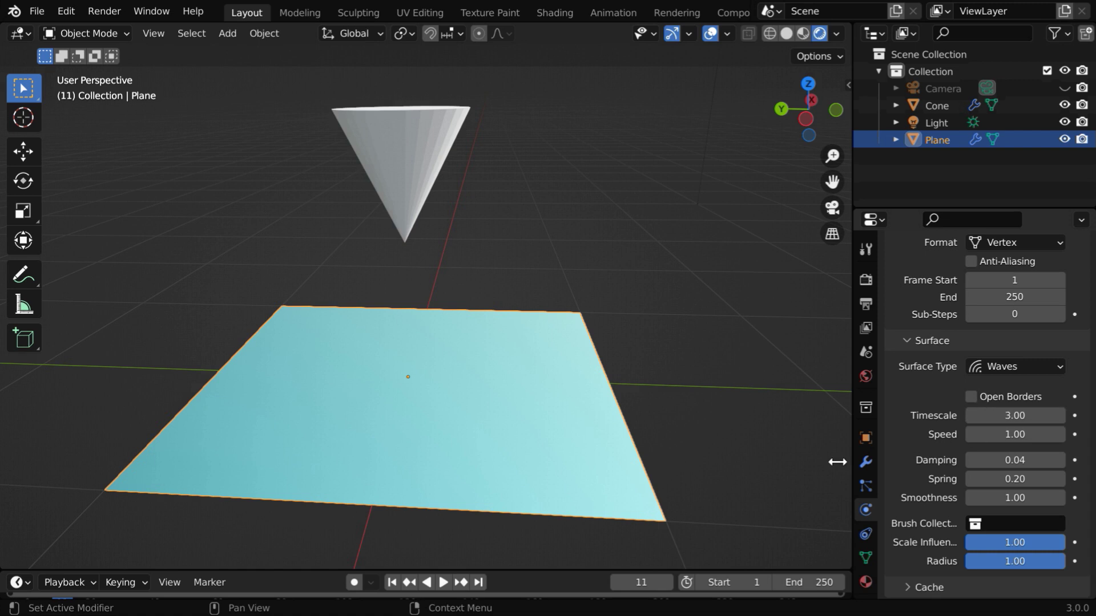
Play the animation and move the cone through the plane to test the faster waves, cancelling the move and stopping playback
click(448, 579)
click(416, 136)
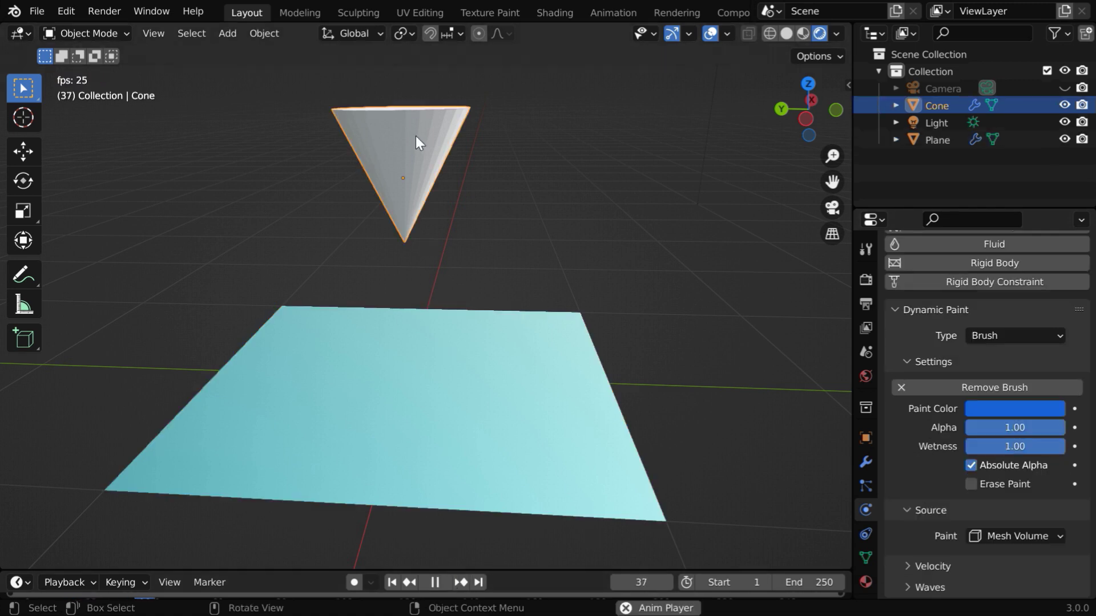
key(g)
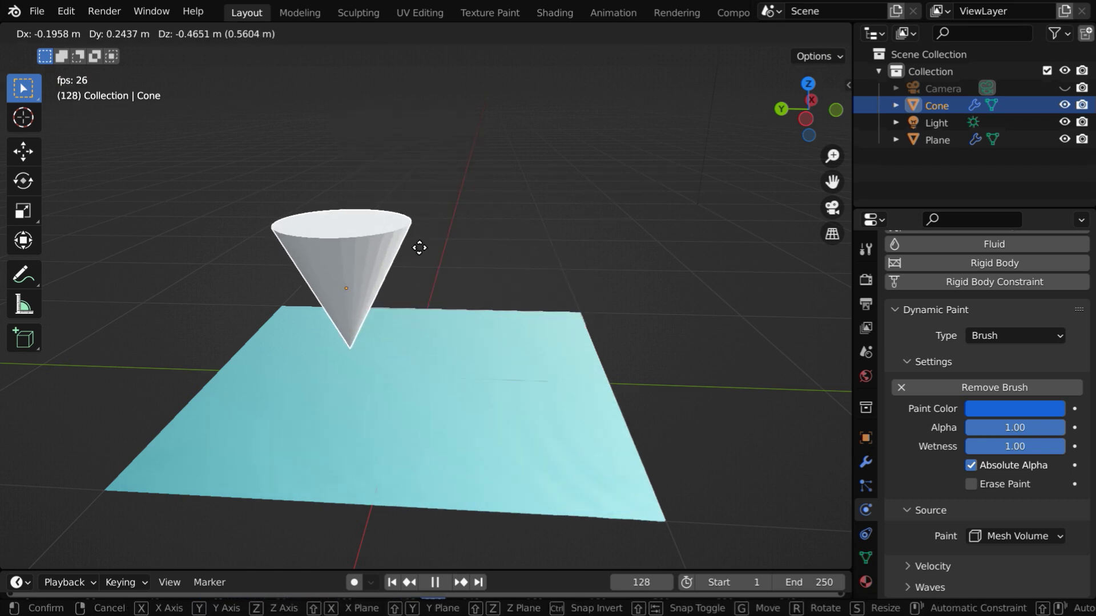
key(Escape)
key(Escape)
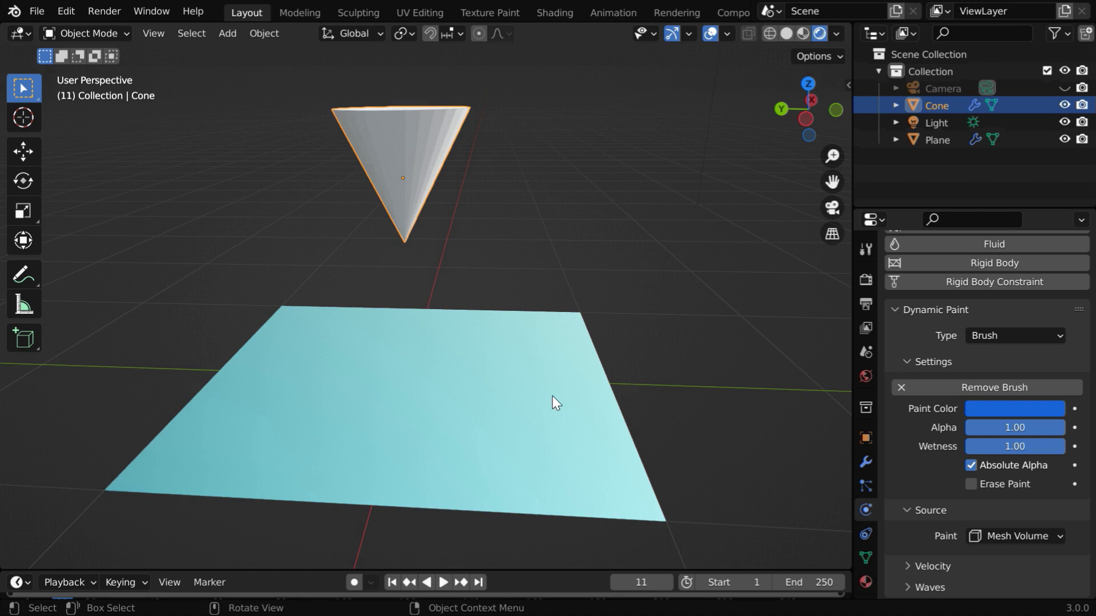
Set the wave Timescale of the plane's canvas back to 1
click(553, 398)
scroll(957, 485, down, 8)
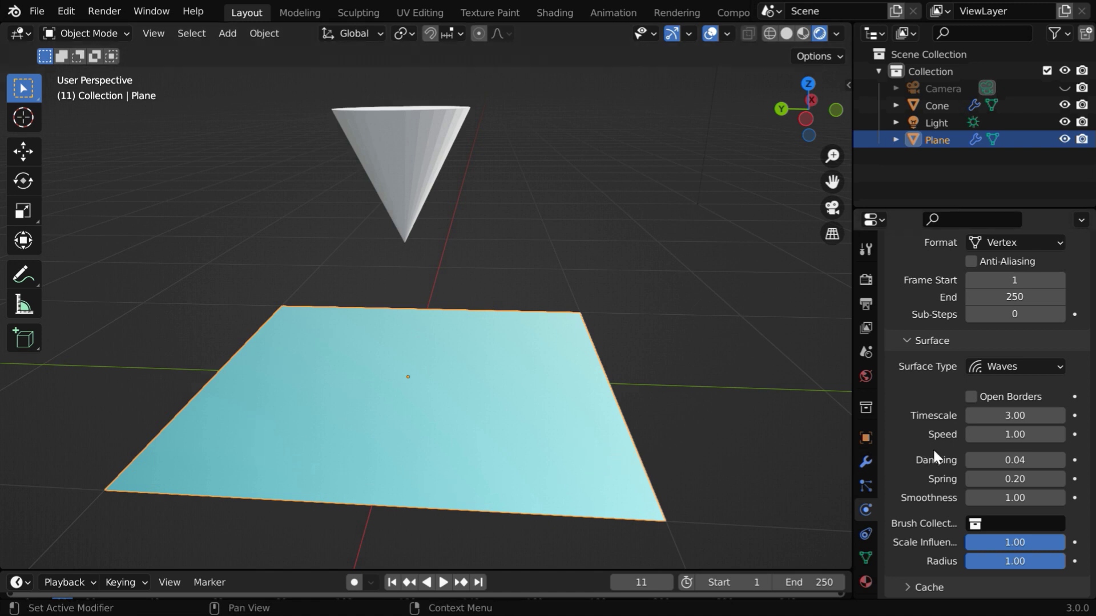
click(1015, 416)
text(1)
key(Return)
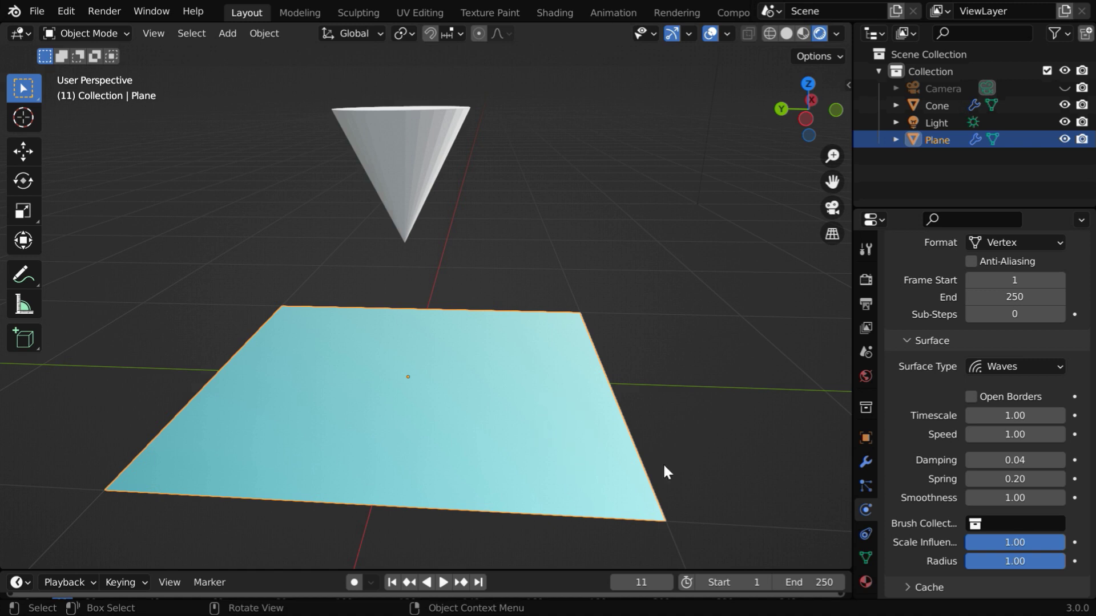
Set the wave Damping of the plane's canvas to 0
click(1020, 463)
text(0)
key(Return)
Play the animation and move the cone through the plane to test undamped waves, cancelling the move and stopping playback
click(443, 582)
click(413, 154)
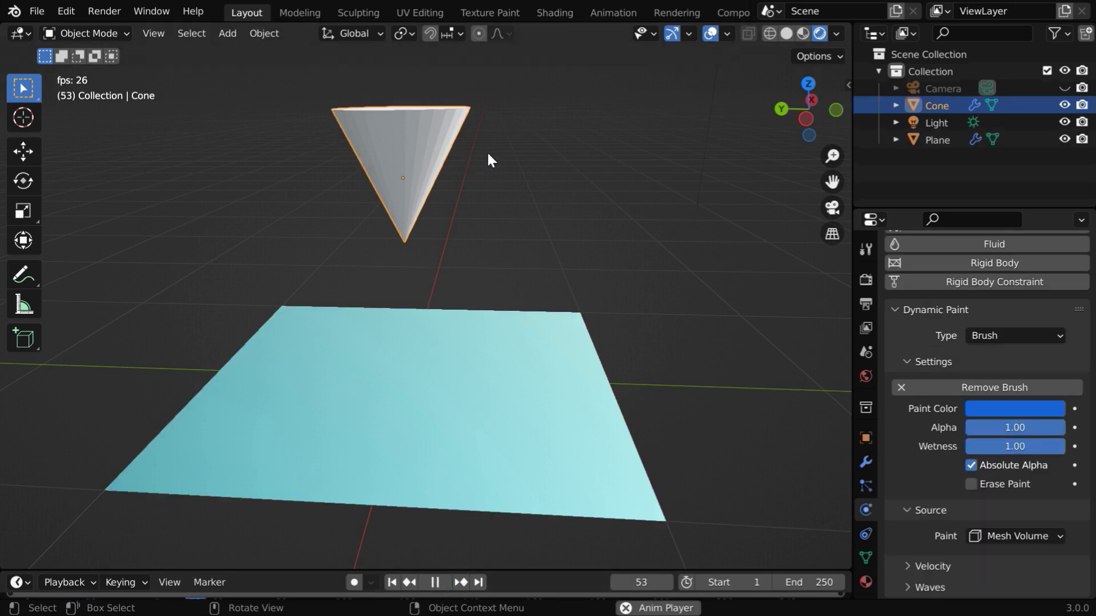
key(g)
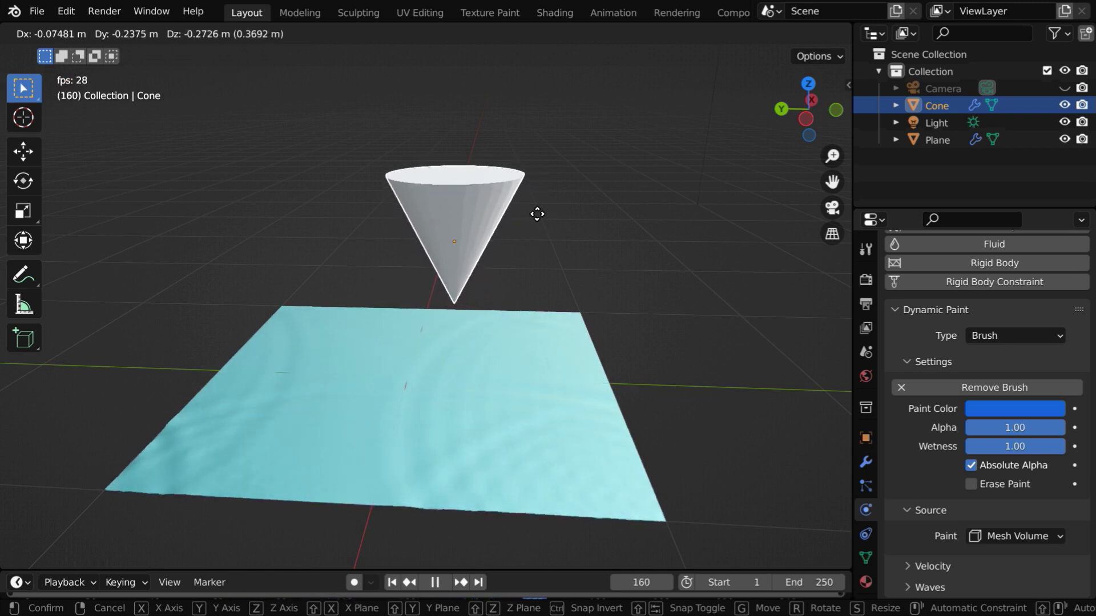
right_click(537, 214)
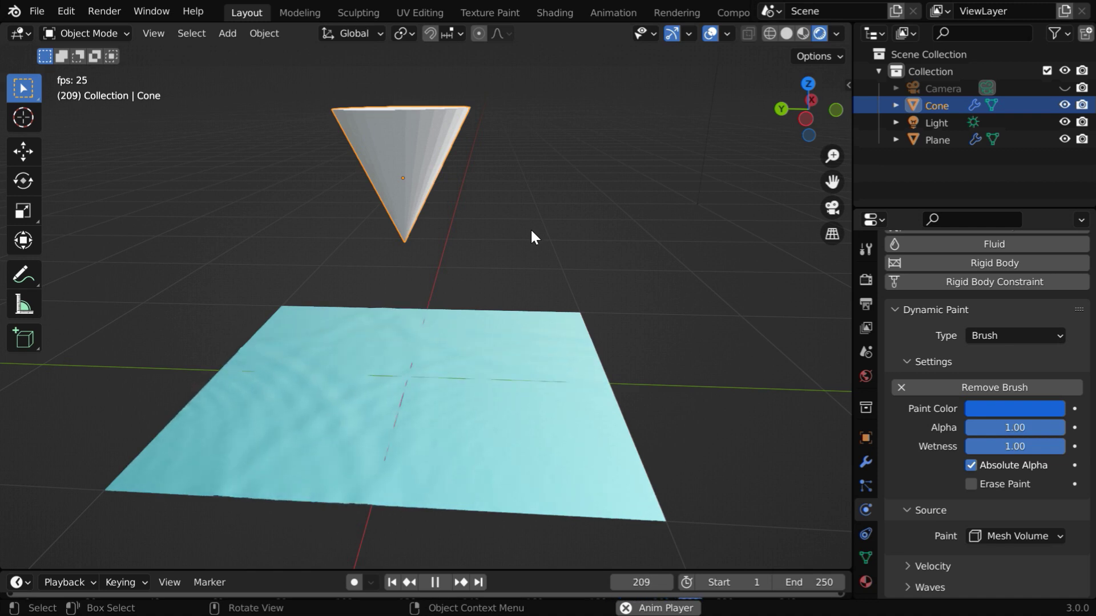
key(space)
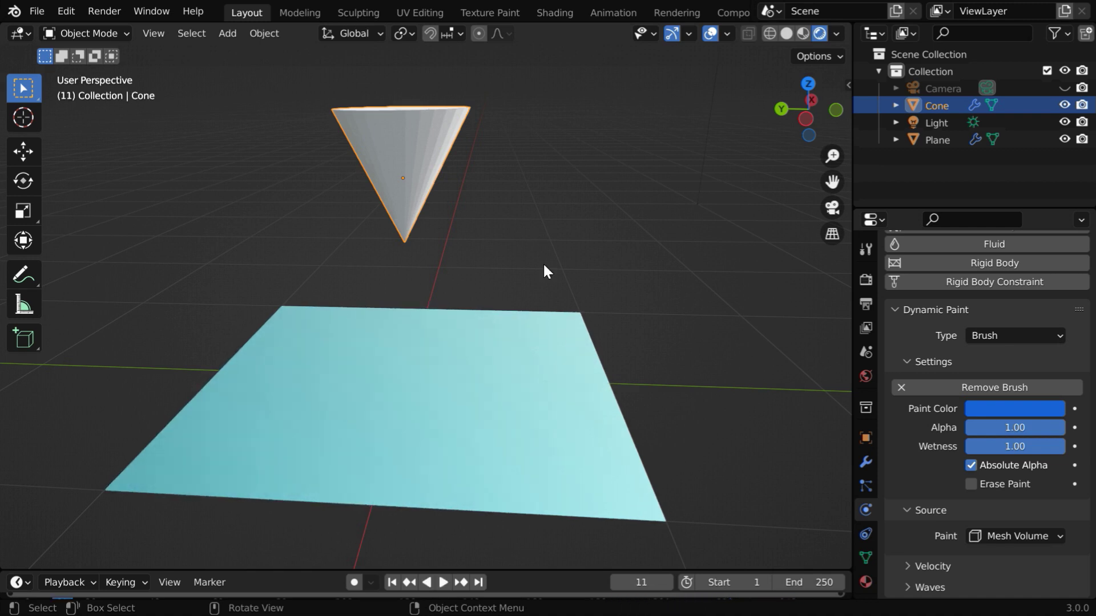
Set the wave Damping of the plane's Dynamic Paint canvas to 0.05
click(592, 424)
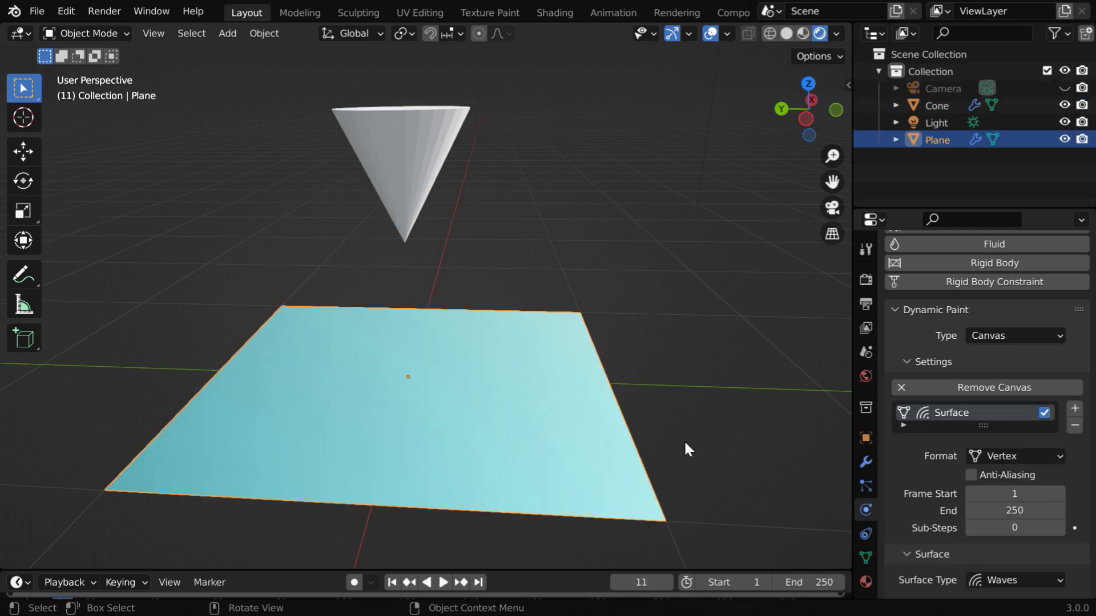
scroll(992, 480, down, 5)
scroll(995, 476, down, 3)
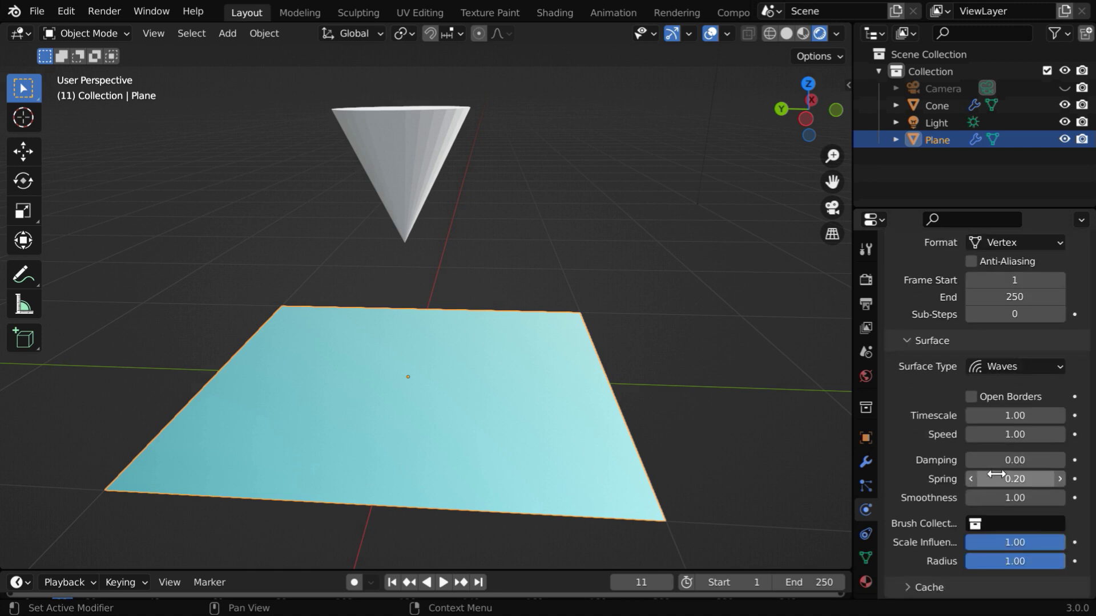
click(1032, 460)
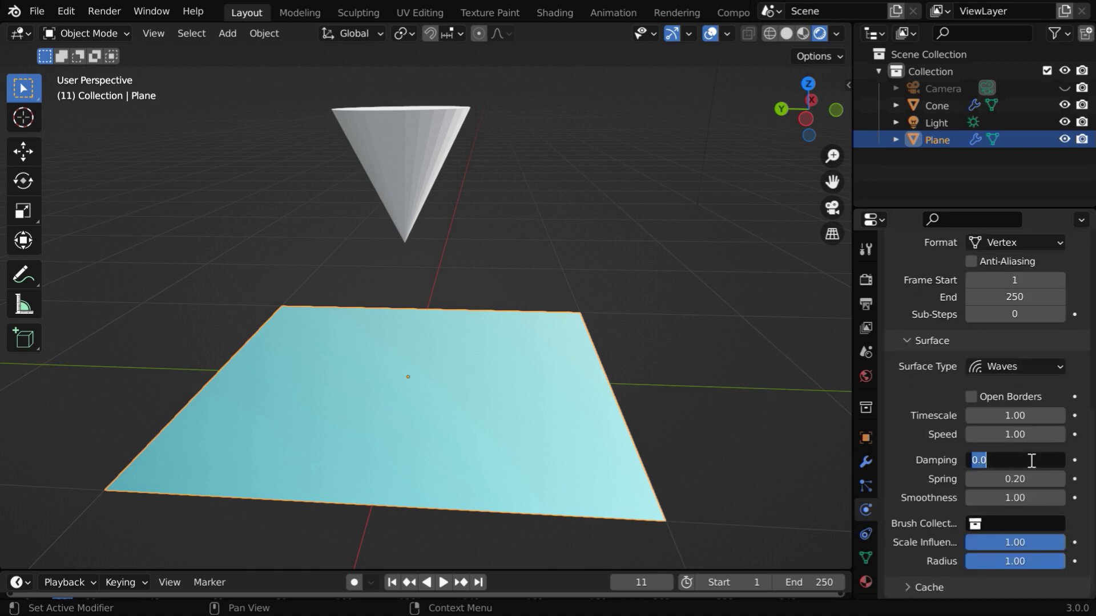
text(0.05)
key(Return)
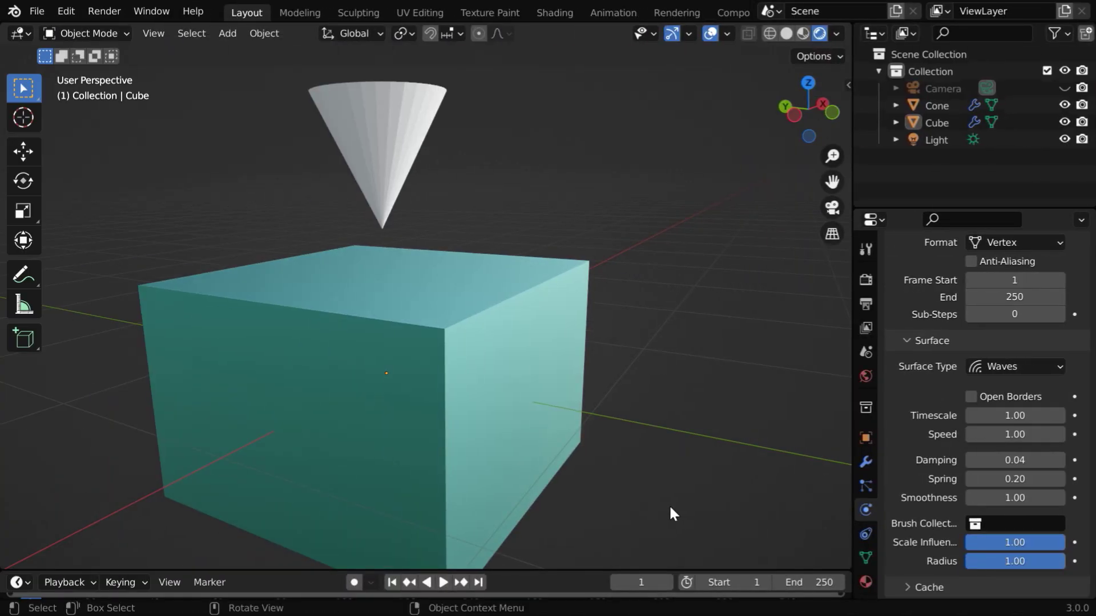
Select the cube and enable Open Borders for its Dynamic Paint wave surface
mouse_move(669, 504)
middle_down()
mouse_move(643, 512)
mouse_move(670, 511)
middle_up()
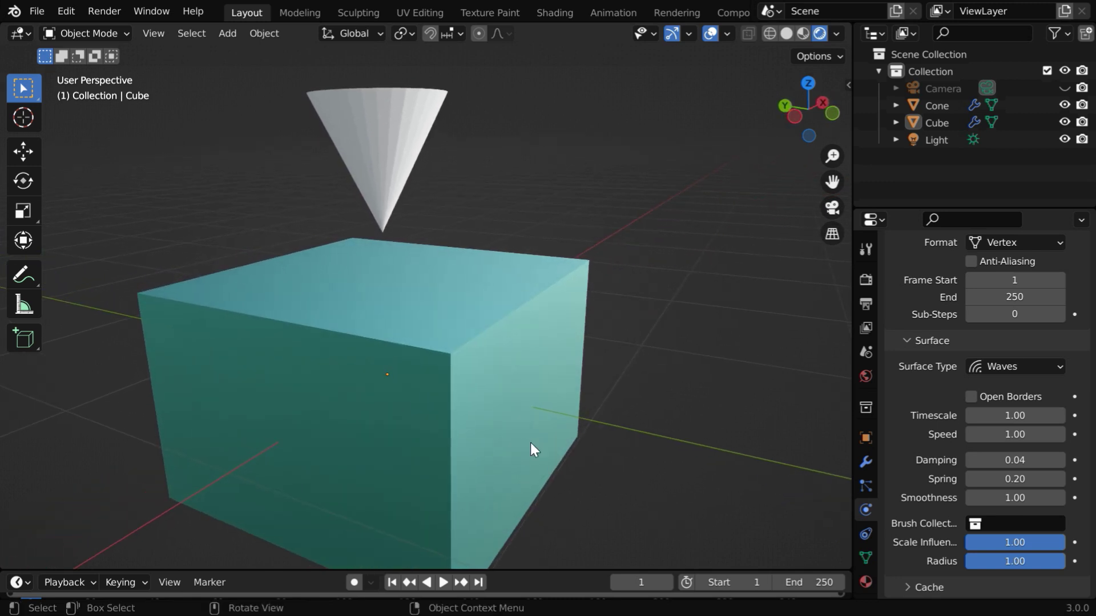
click(518, 450)
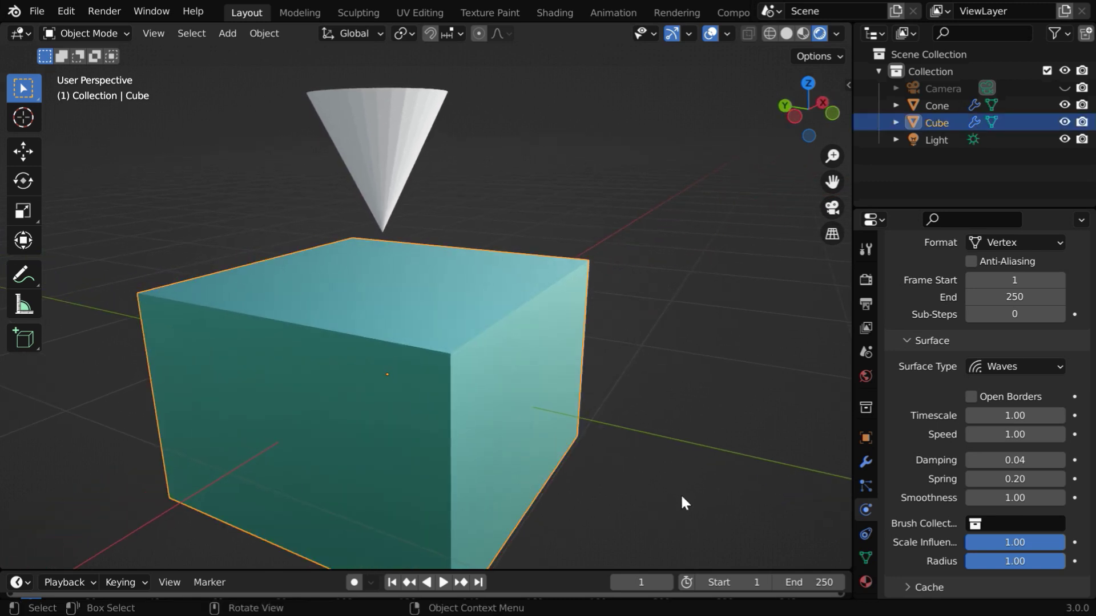
click(973, 402)
Play the animation and move the cone through the cube's upper face to test open-border waves, cancelling the move
click(443, 583)
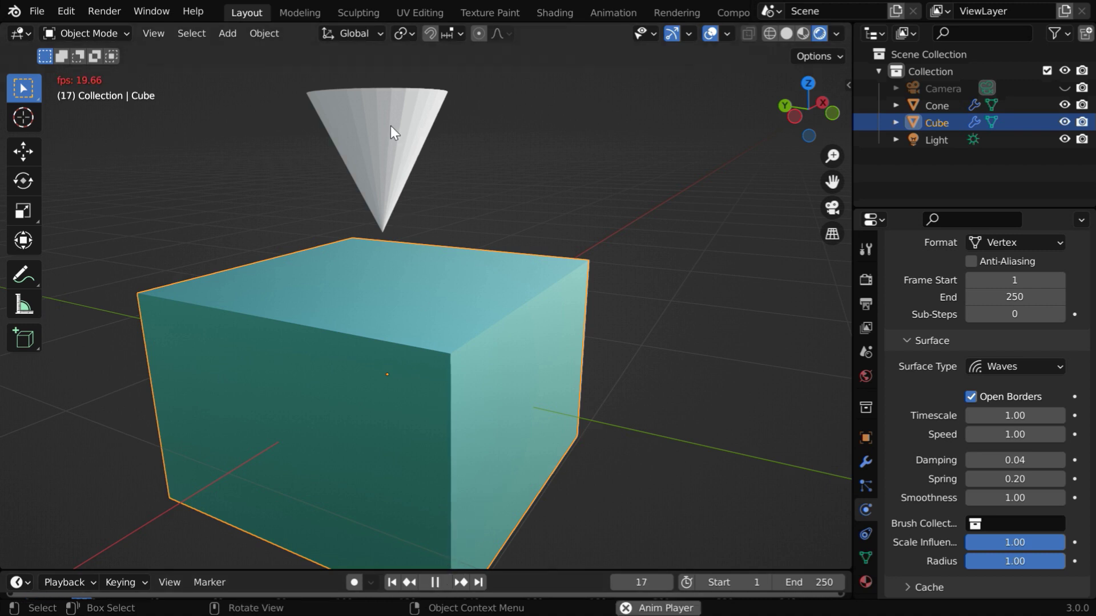
click(430, 144)
key(g)
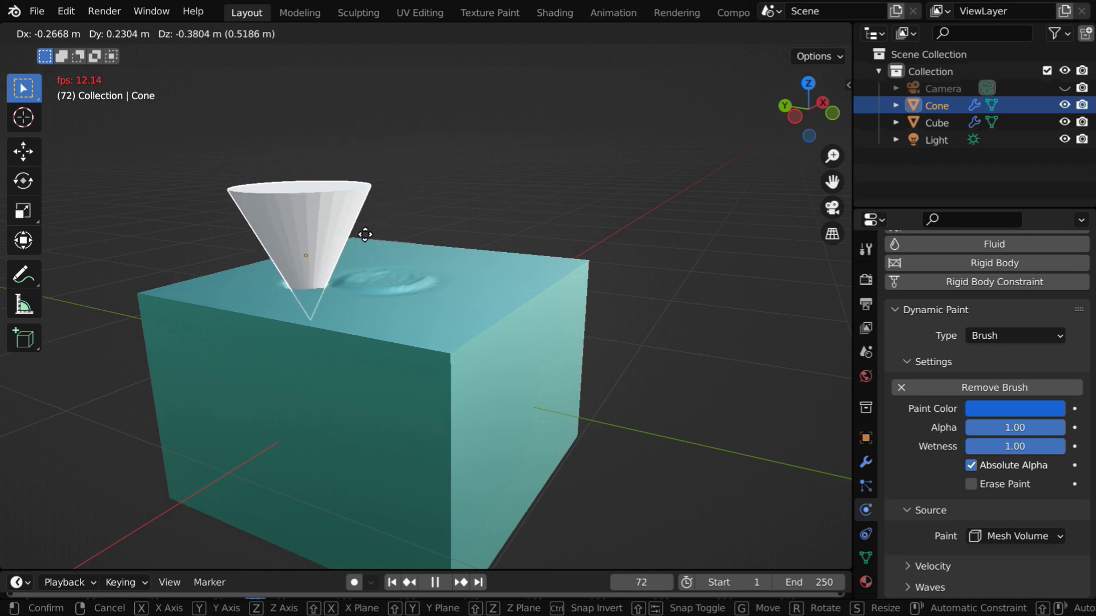
right_click(476, 136)
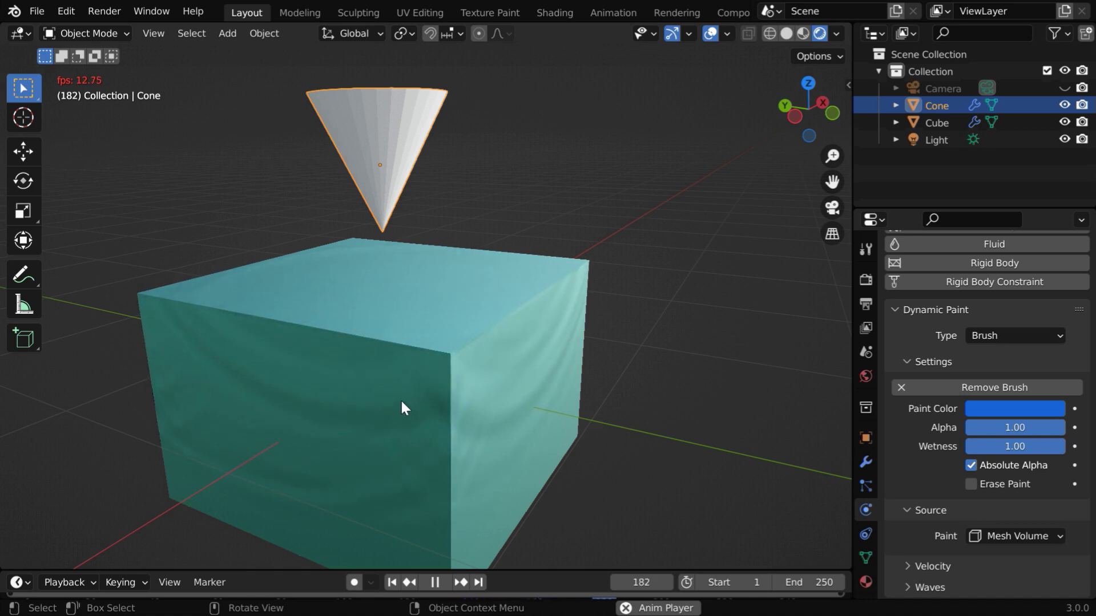
Select the cube and enable Anti-Aliasing for its Dynamic Paint wave surface
click(503, 436)
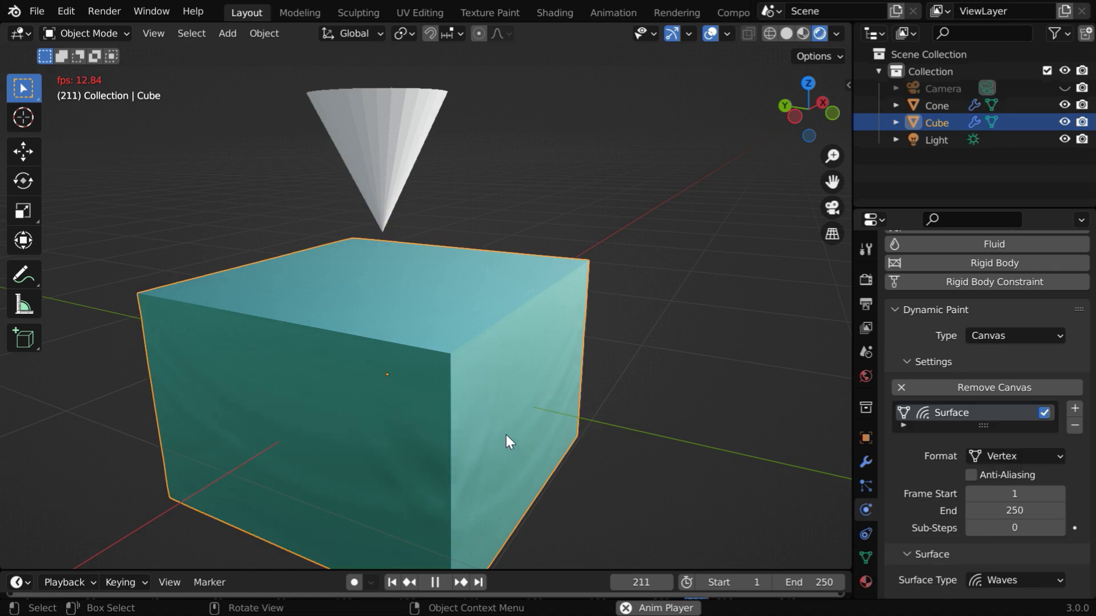
scroll(1021, 474, down, 3)
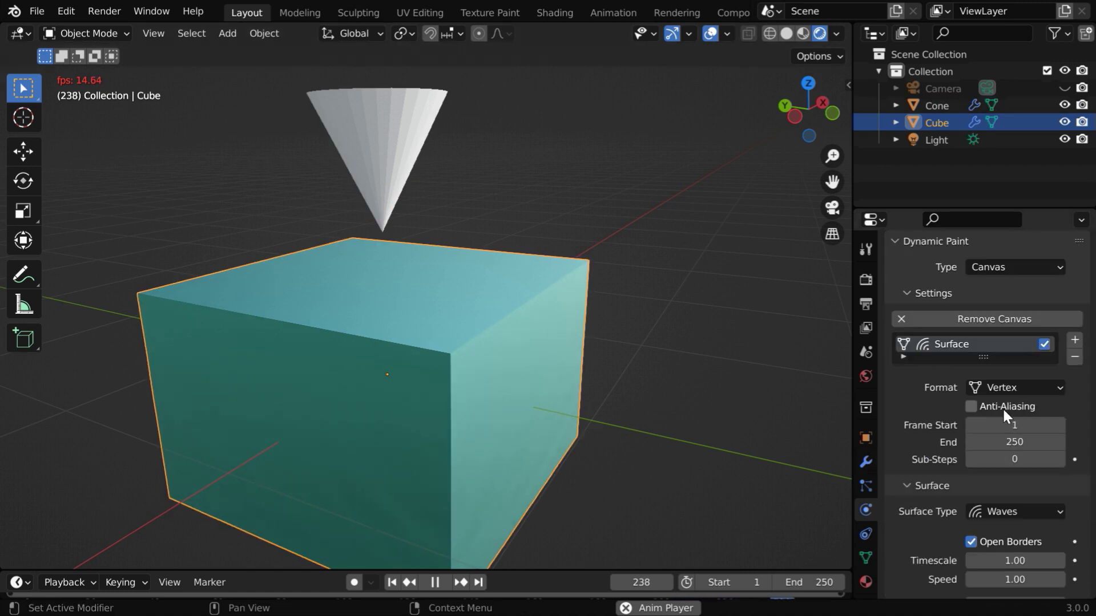
click(973, 406)
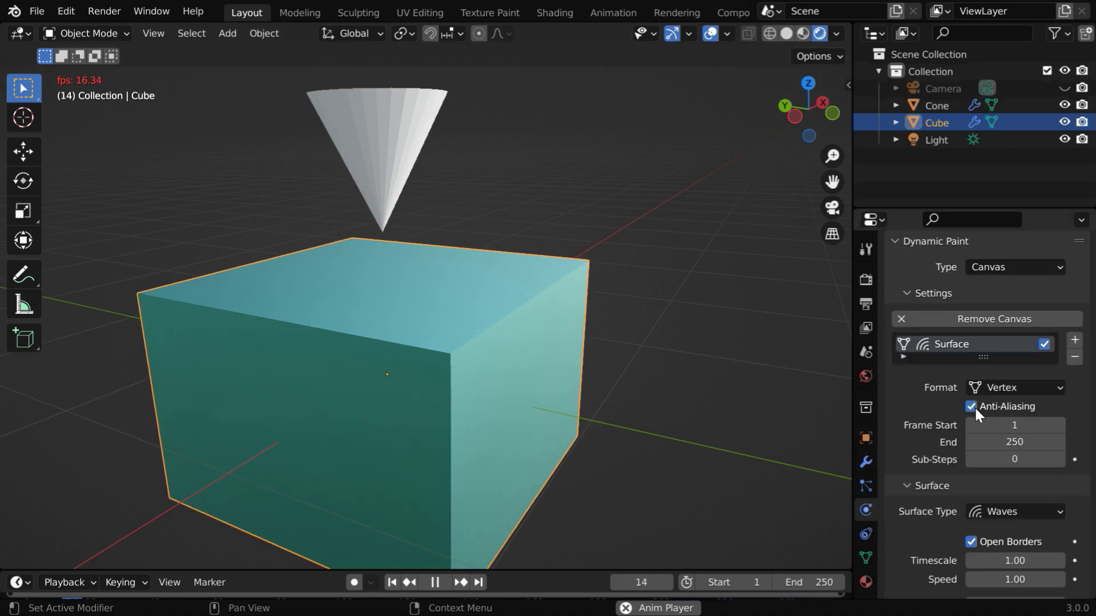
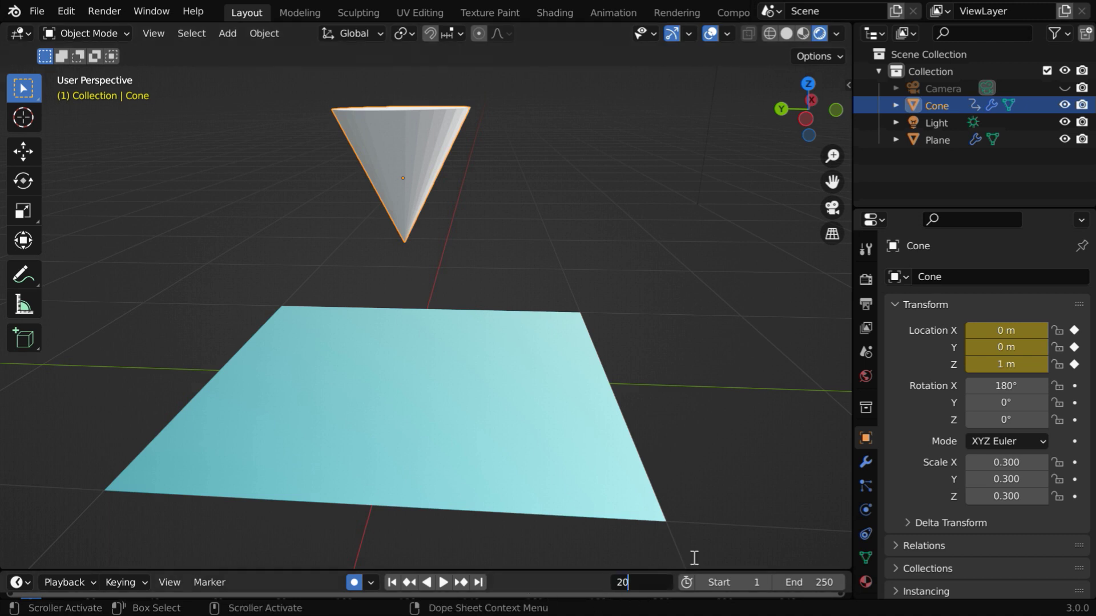
At frame 20, auto-key the cone dipped into the plane at about X -0.35 m, Y 0.64 m, Z 0.22 m
key(Return)
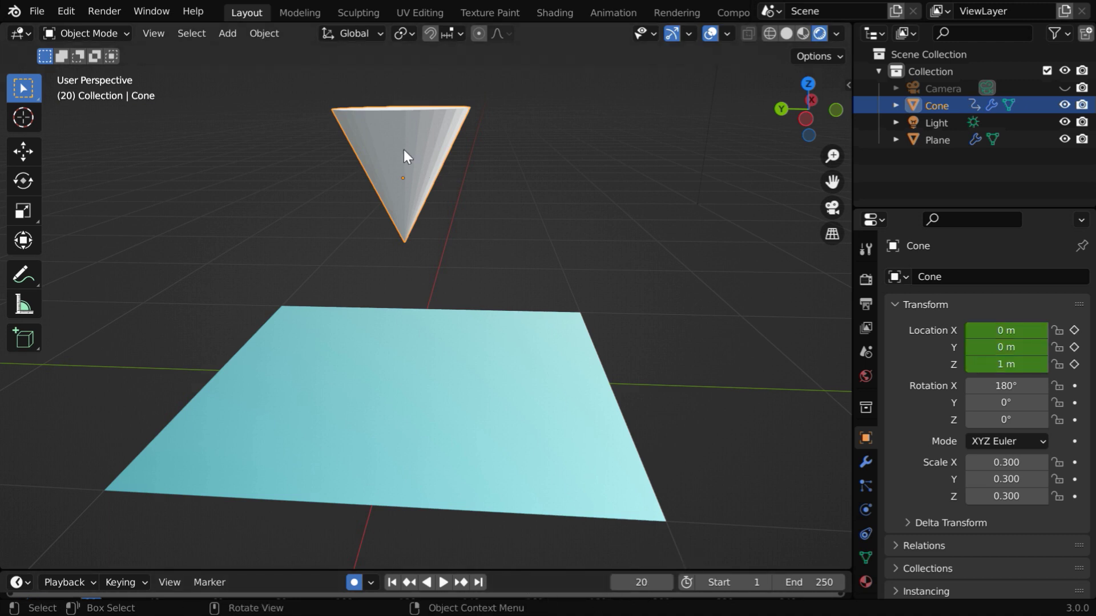
key(g)
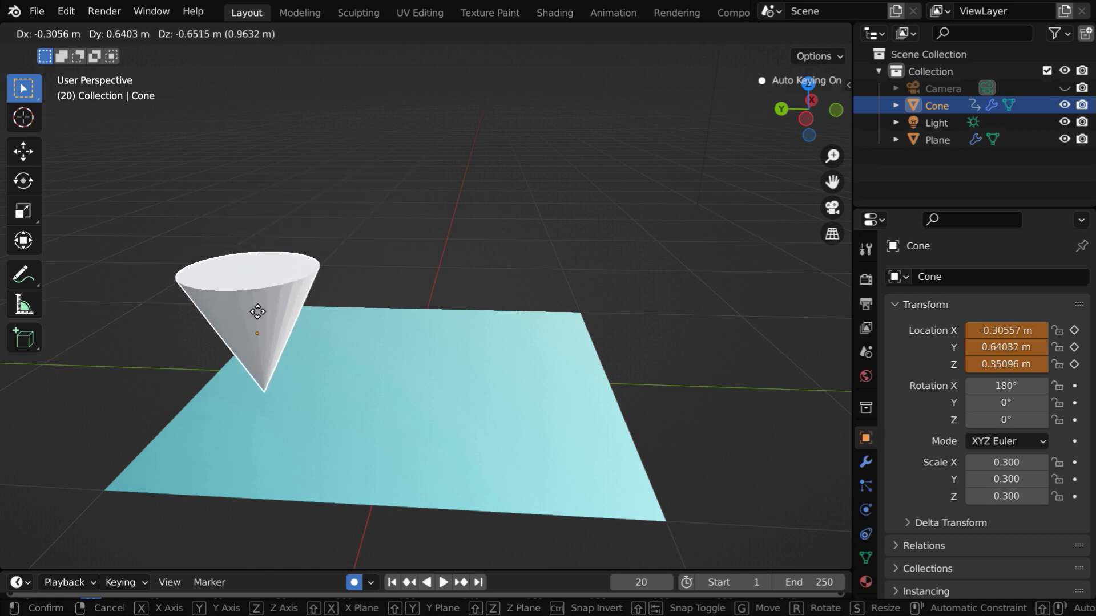
click(256, 336)
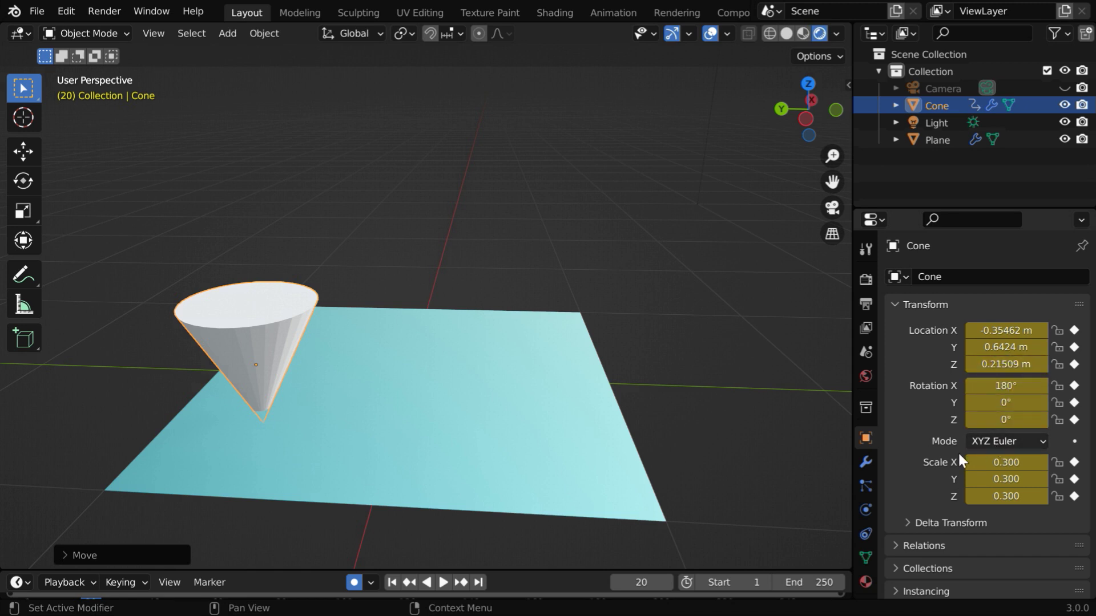
At frame 40, auto-key the cone raised above the plane at about X -0.11 m, Y 0.02 m, Z 0.71 m
click(645, 583)
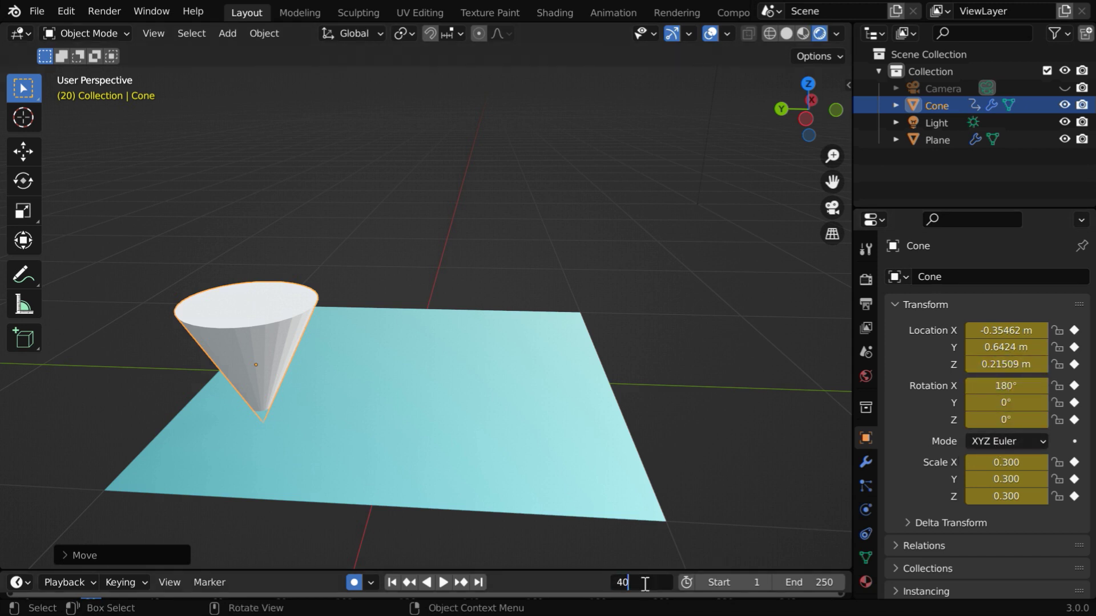
key(Return)
key(g)
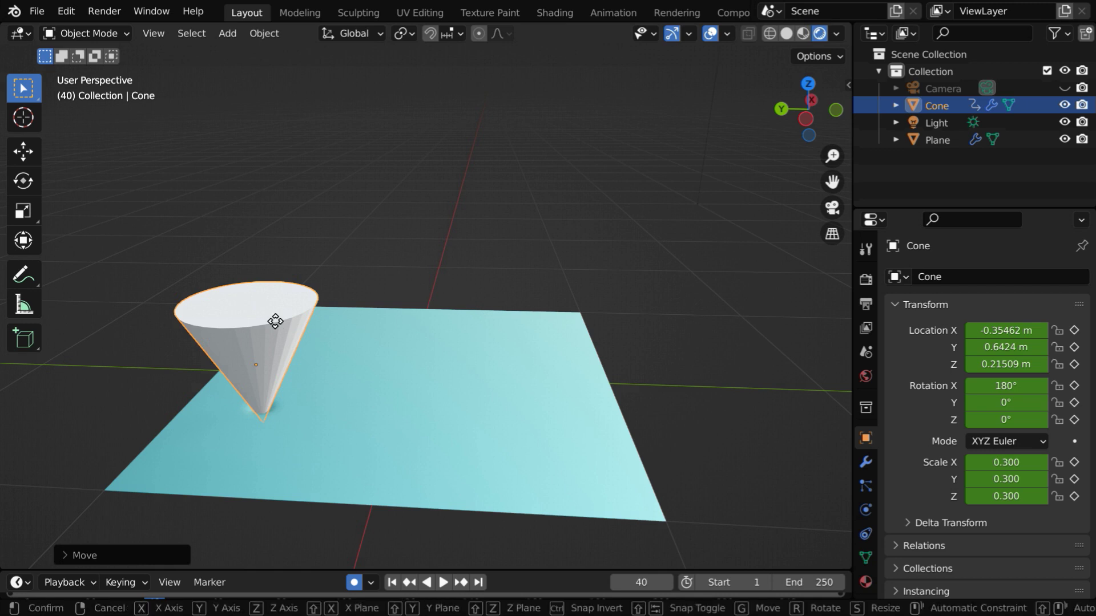
click(417, 203)
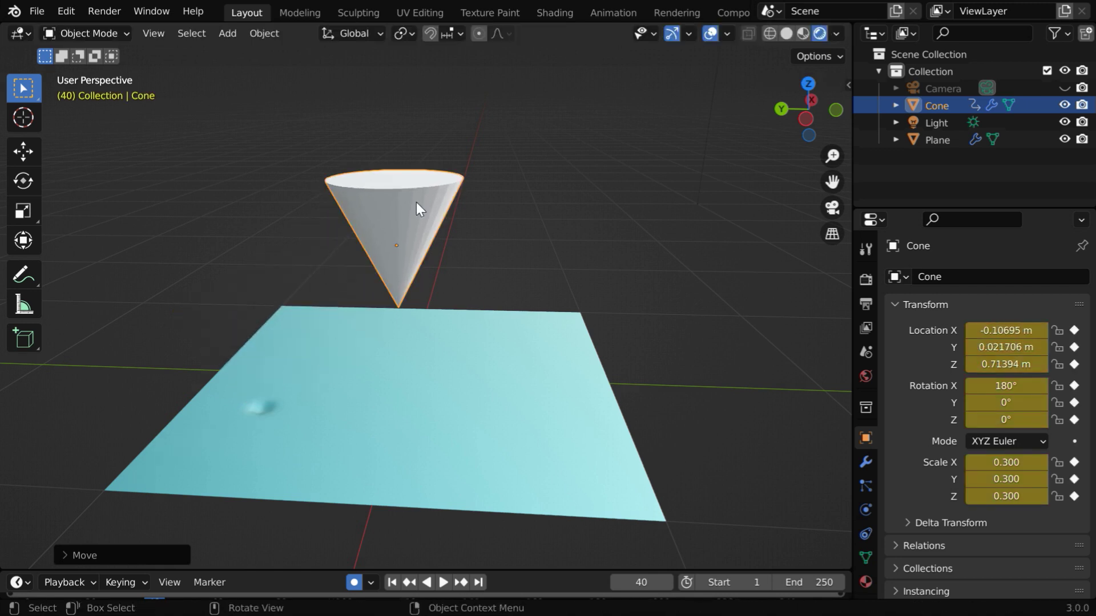
At frame 60, auto-key the cone dipped into the plane's middle at about X -0.29 m, Y -0.05 m, Z 0.21 m
click(636, 579)
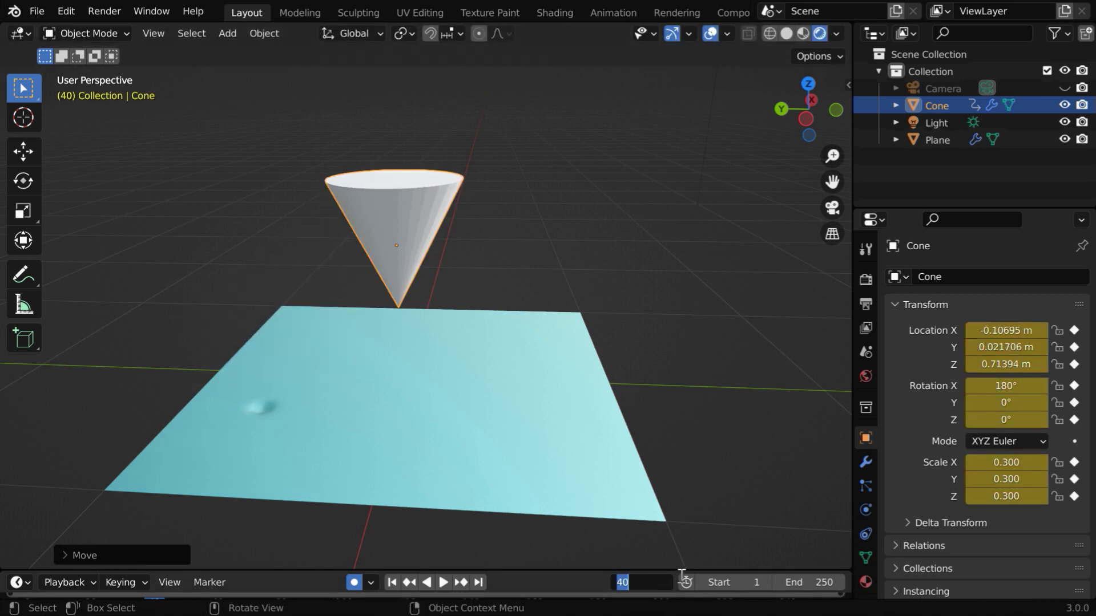
key(Return)
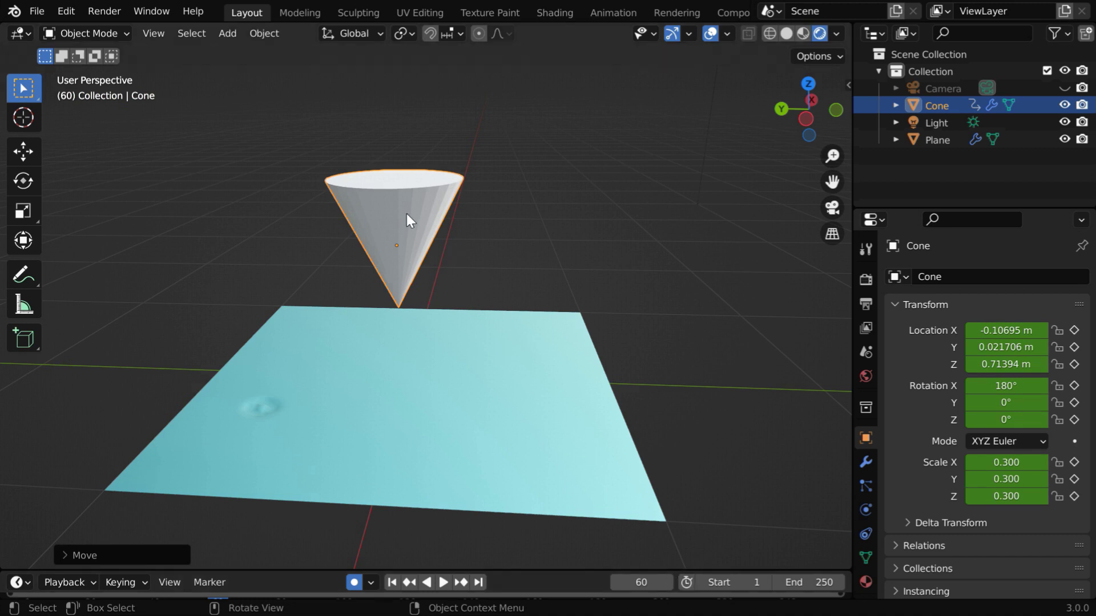
key(g)
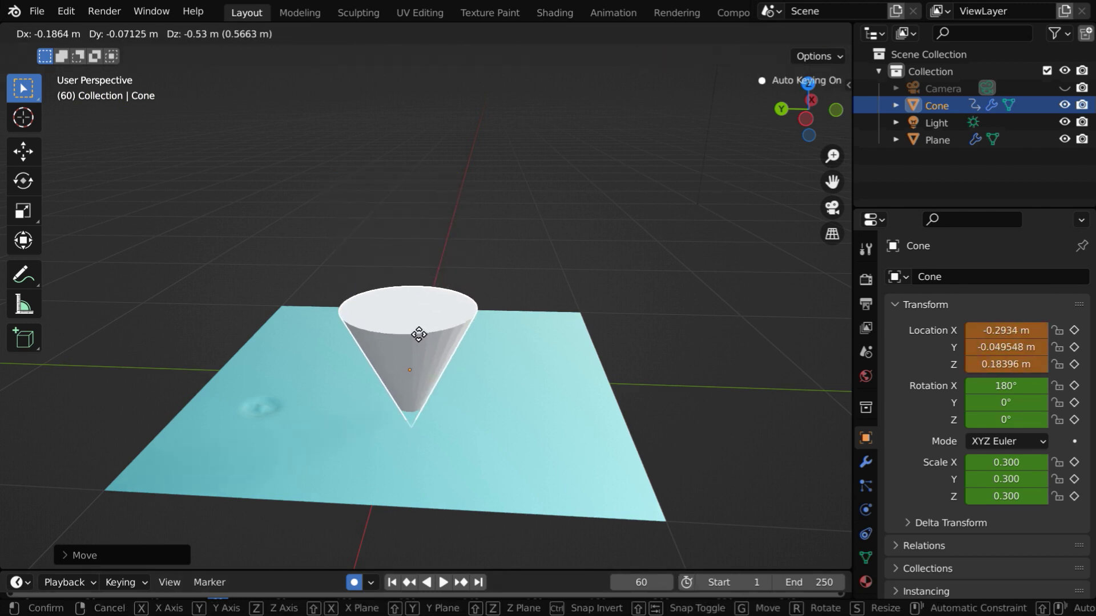
click(420, 339)
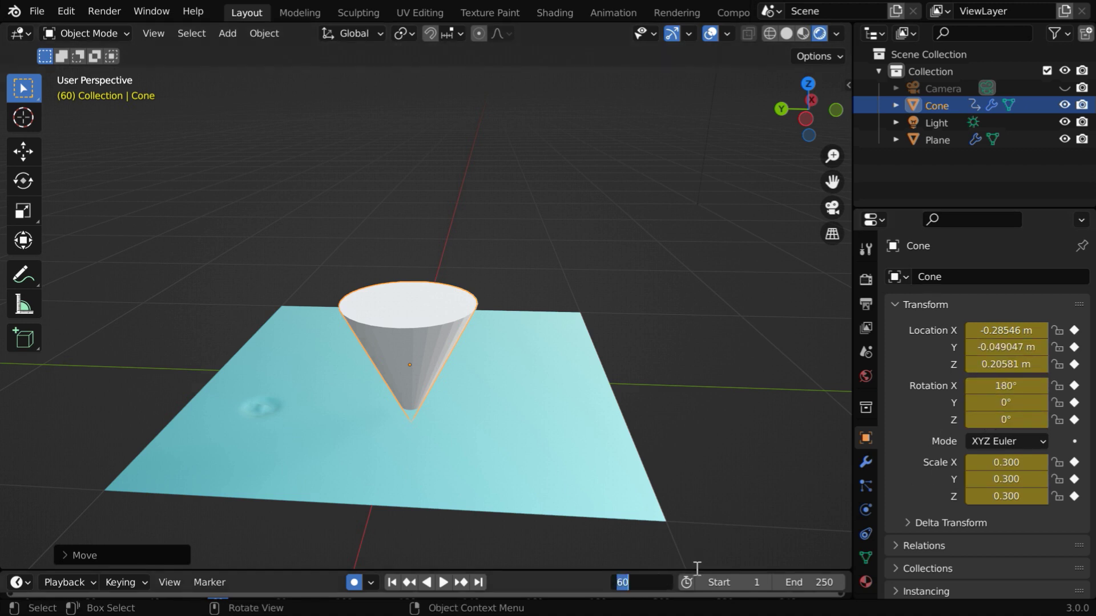
At frame 80, auto-key the cone raised above the plane at about X -0.12 m, Y -0.45 m, Z 0.55 m
text(80)
key(Return)
key(g)
click(514, 234)
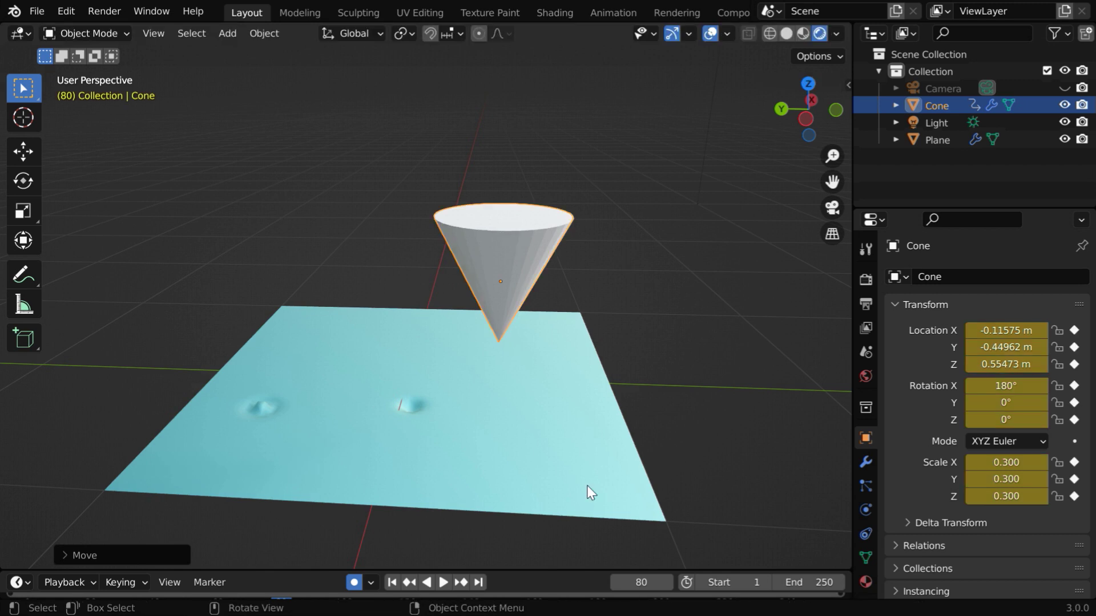
At frame 100, auto-key the cone dipped into the plane near its negative Y edge
double_click(639, 582)
key(Return)
key(g)
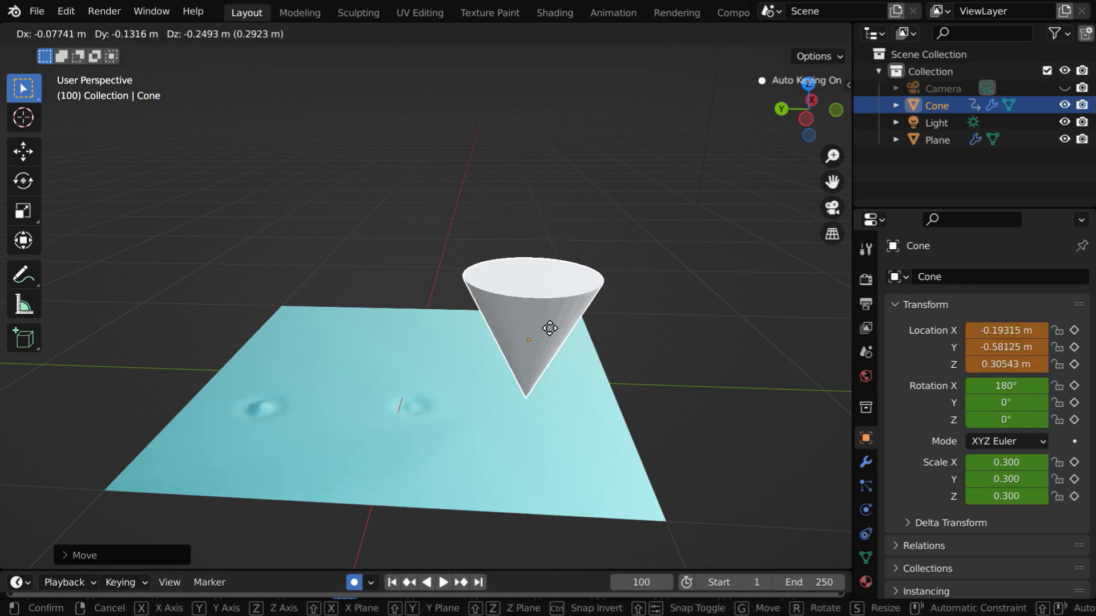
click(555, 350)
At frame 120, auto-key the cone lifted clear of the plane to about X 0.03 m, Y -0.10 m, Z 1.04 m
double_click(662, 582)
text(120)
key(Return)
key(g)
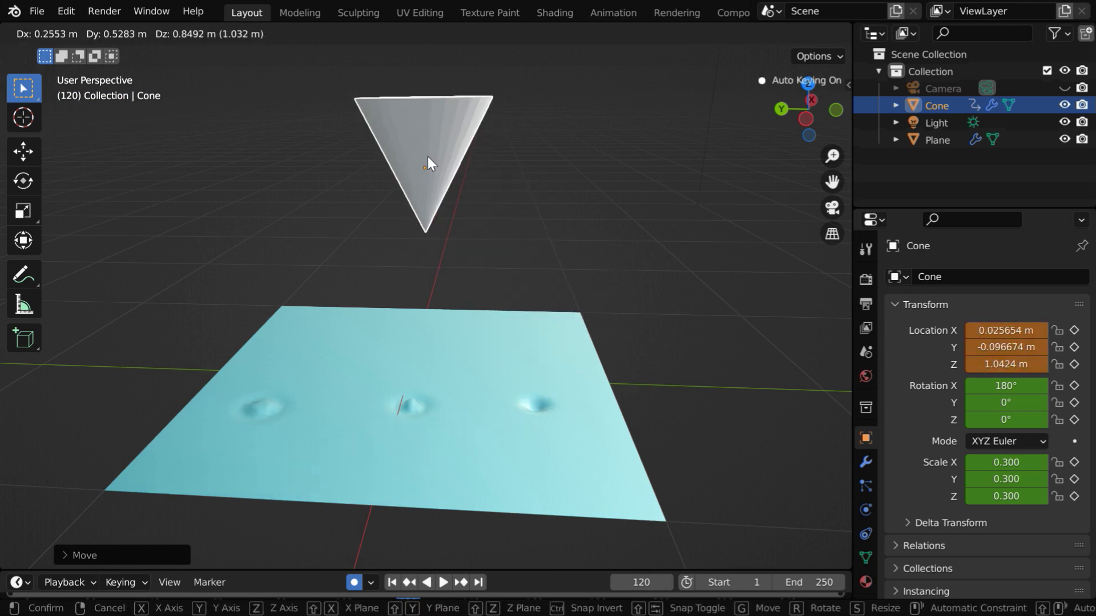
click(433, 163)
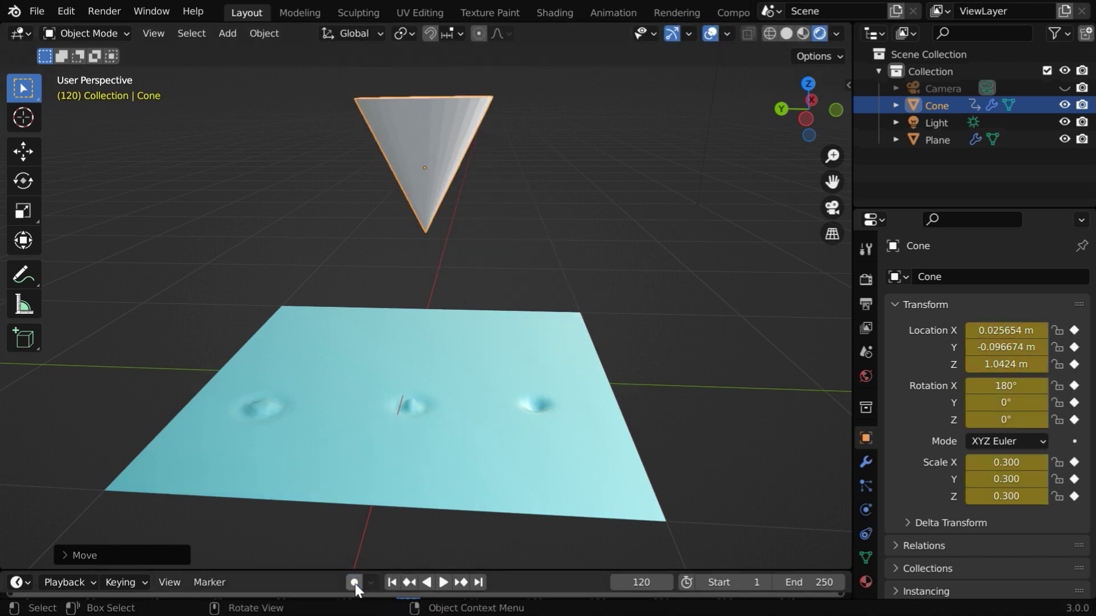
Play the keyframed cone animation from the first frame to check its ripples, replay it, and stop playback
click(392, 582)
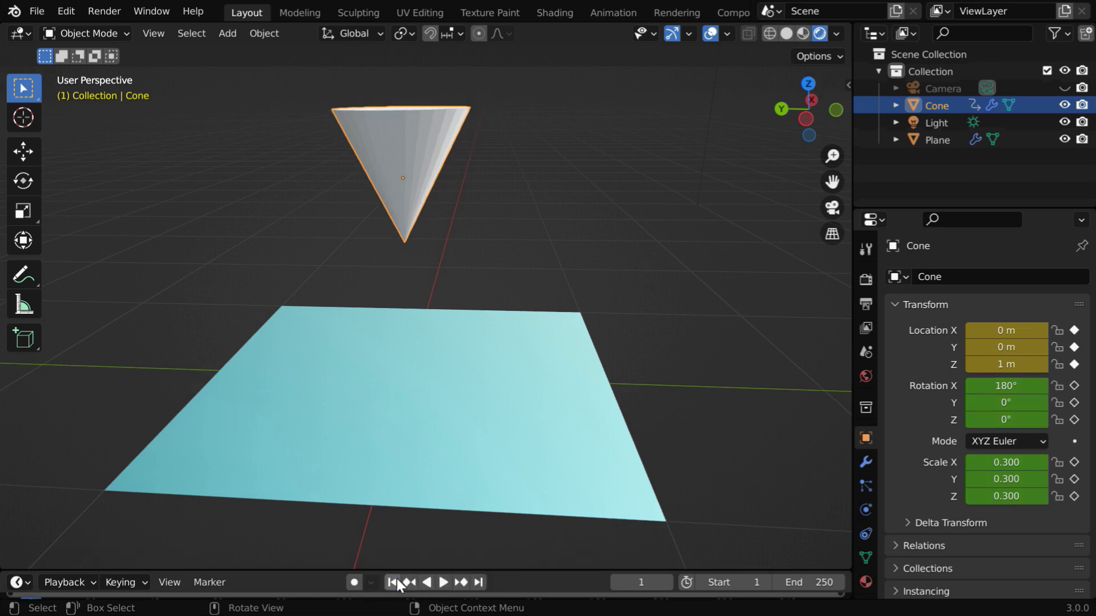
click(444, 583)
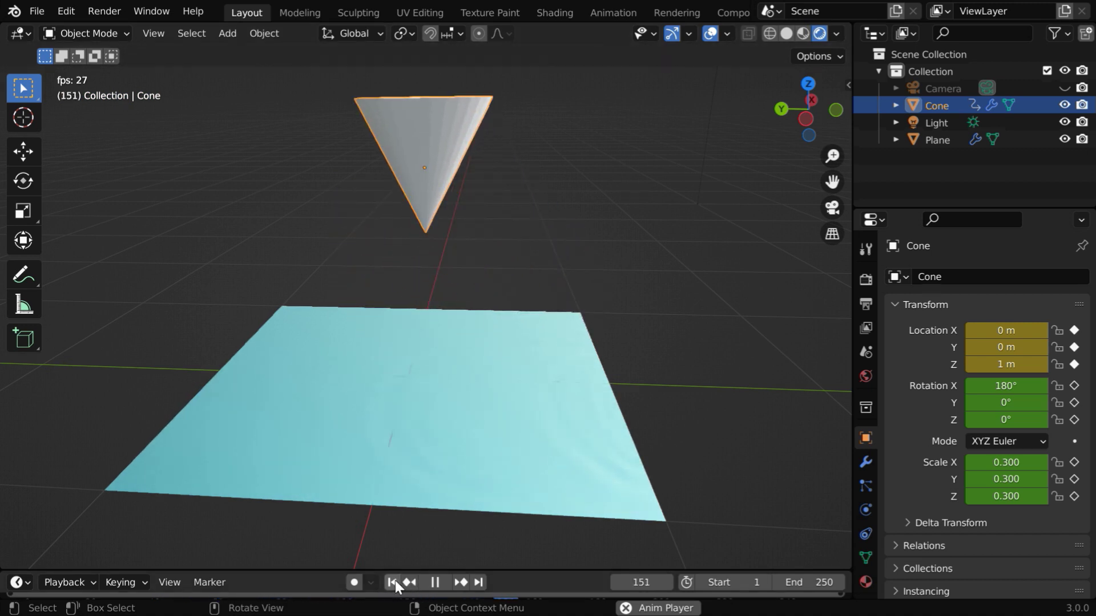
key(shift+Left)
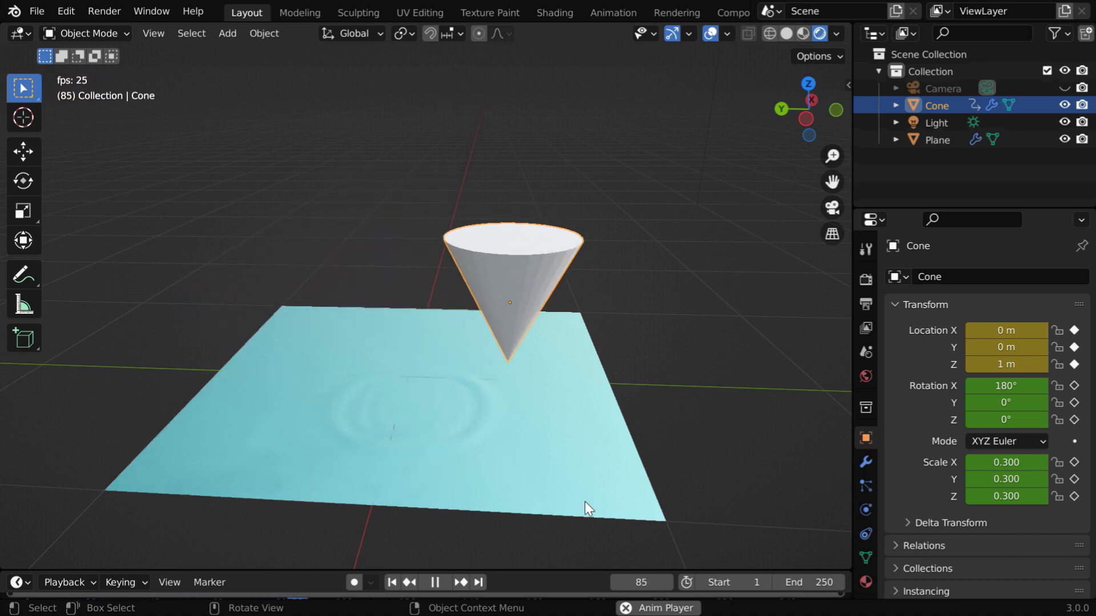
click(441, 580)
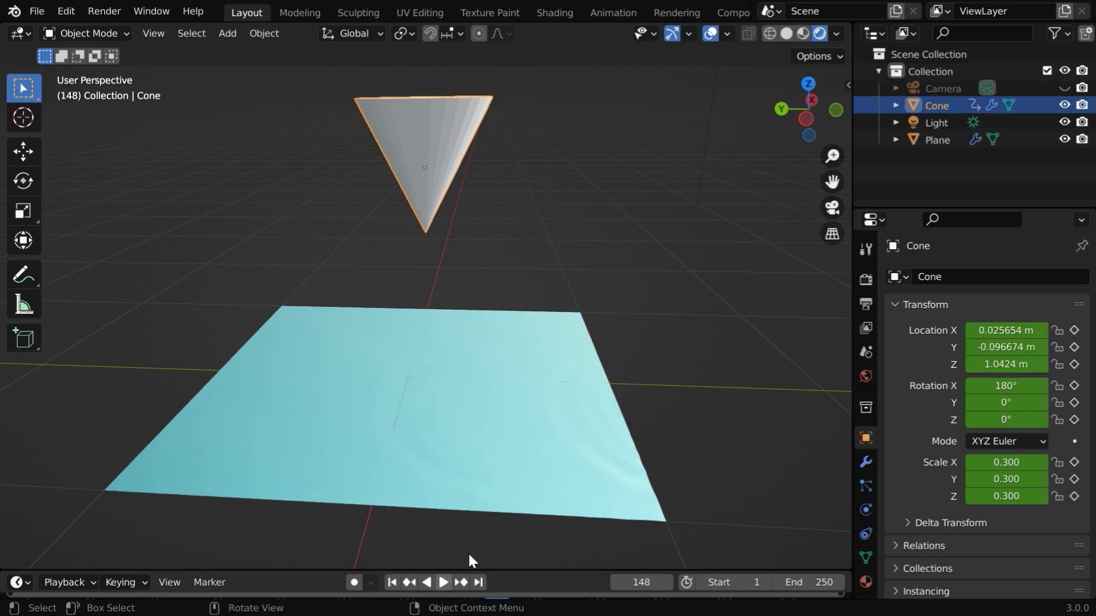
Select the plane and bake the cache of its Dynamic Paint wave surface
click(590, 492)
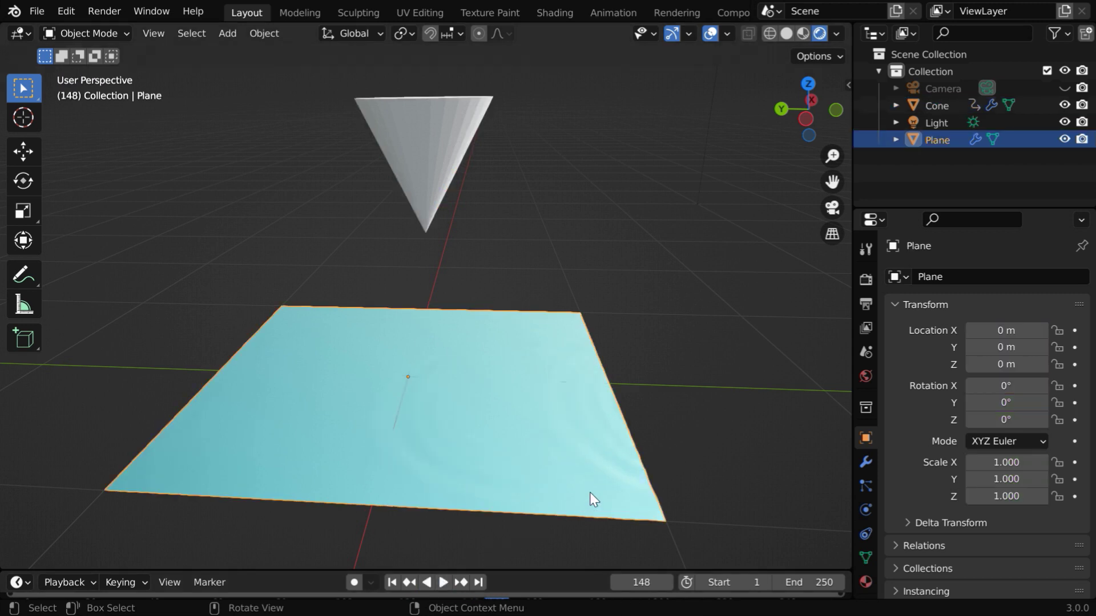
click(865, 509)
scroll(1040, 523, down, 15)
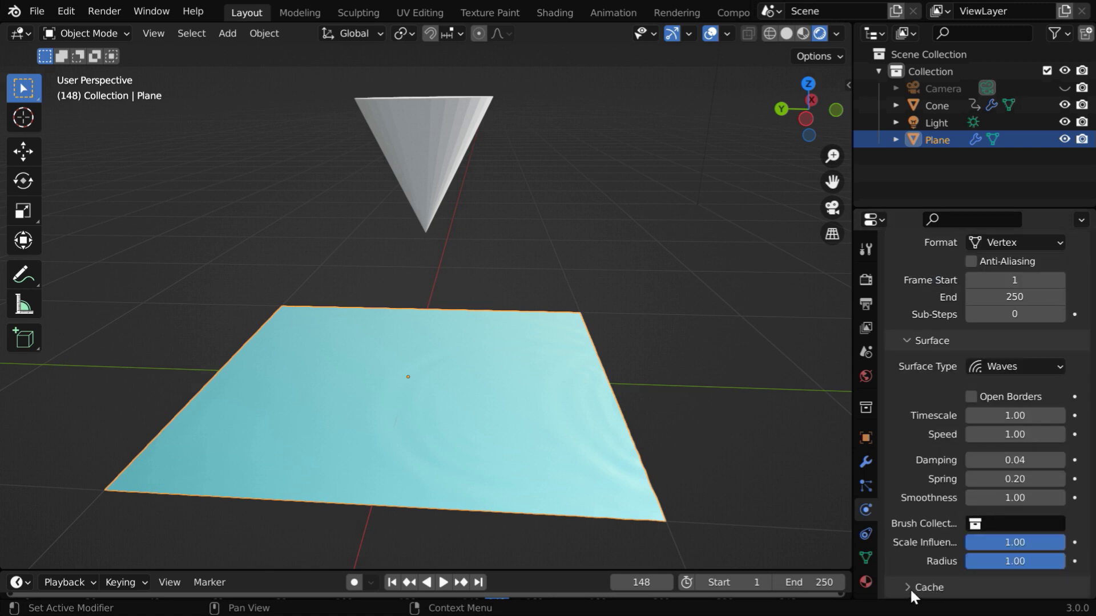
scroll(914, 573, down, 8)
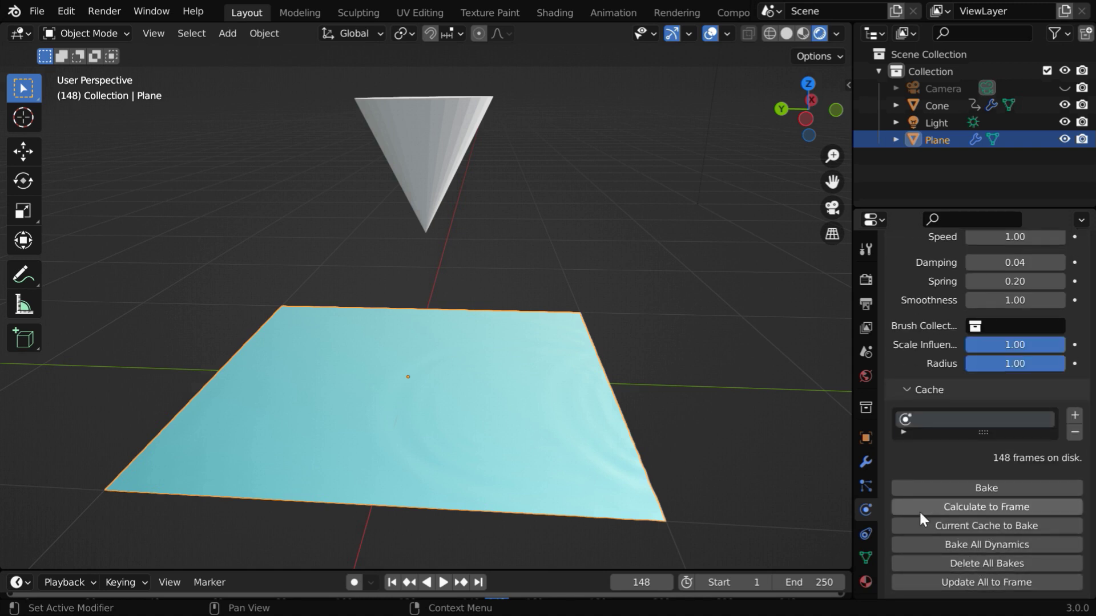
scroll(965, 472, up, 8)
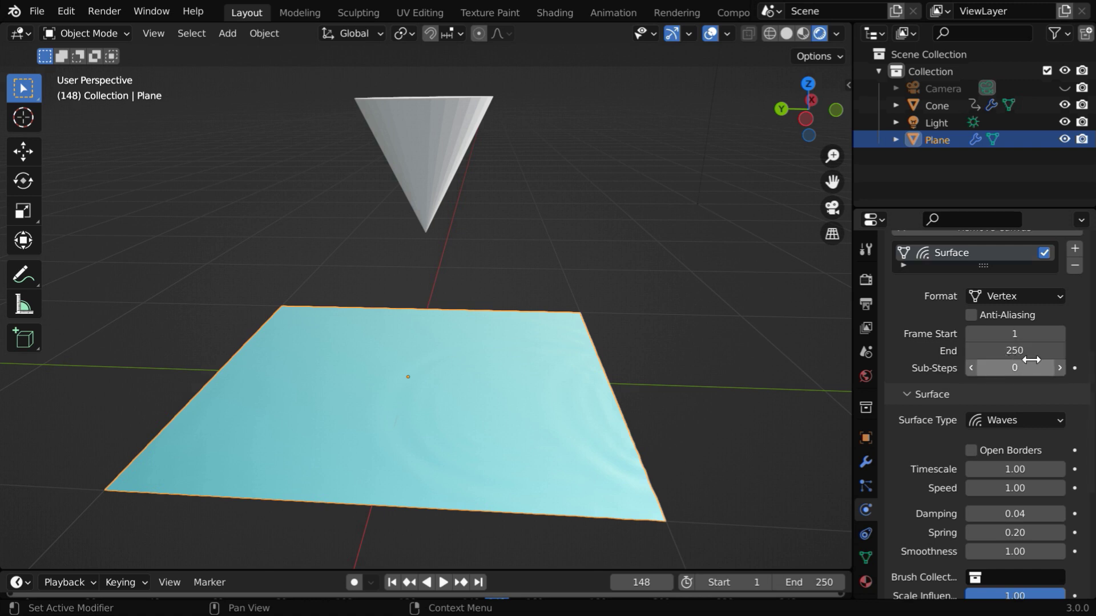
scroll(1011, 377, down, 10)
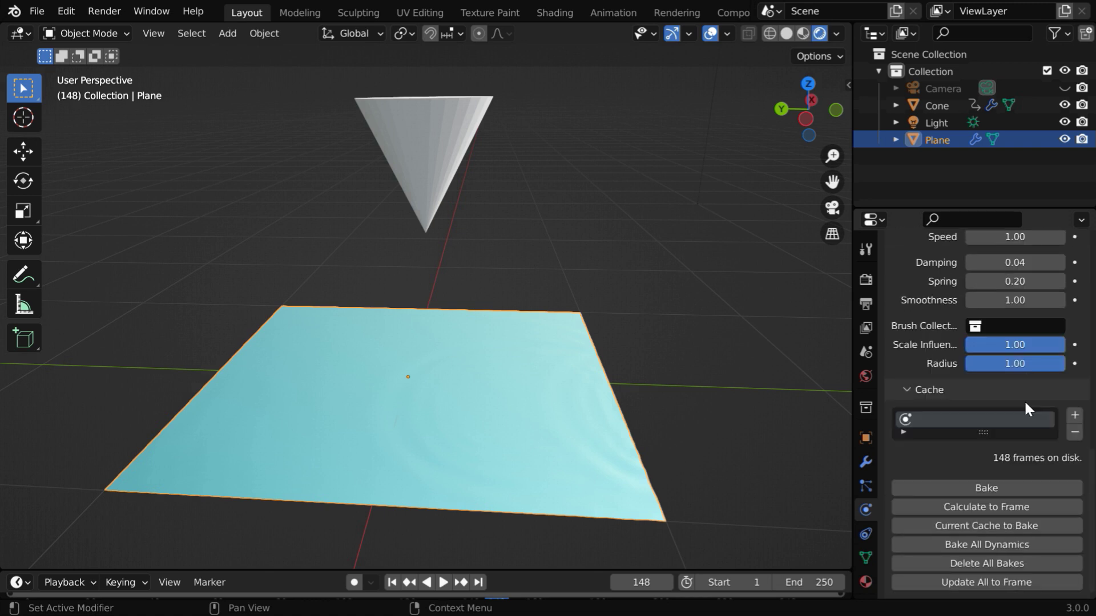
click(1005, 487)
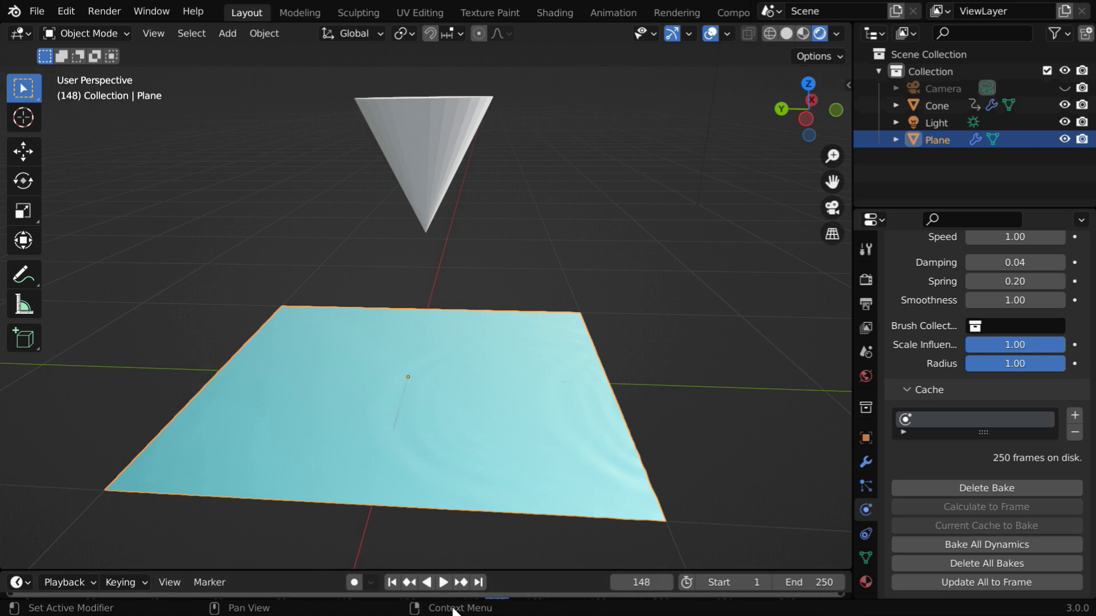
Play the baked ripple animation from the first frame, deselect the plane, and replay it from the start
click(392, 582)
click(443, 583)
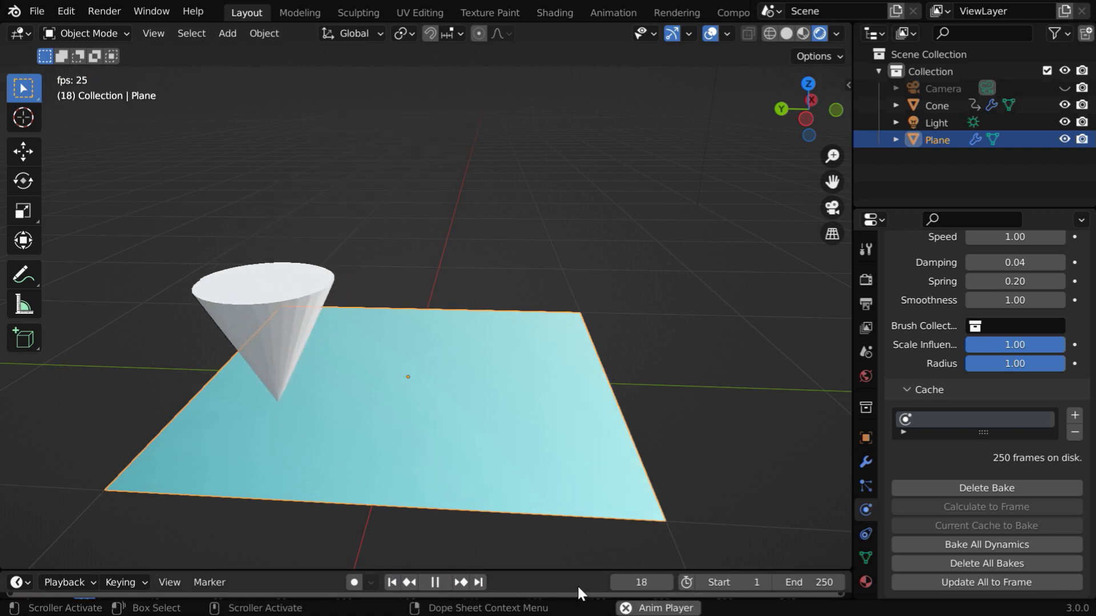
click(725, 535)
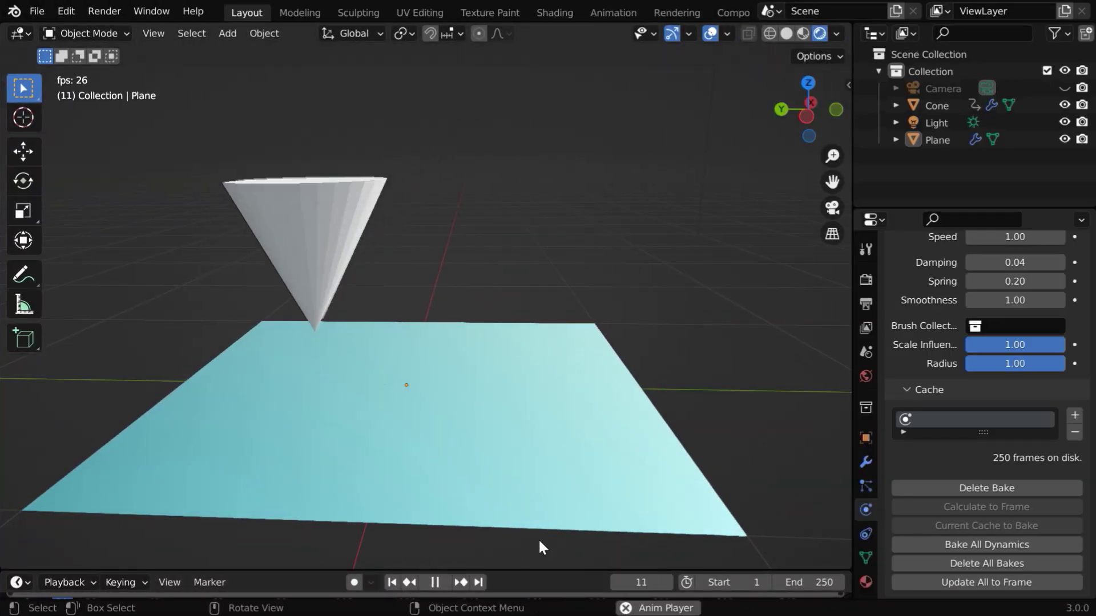
middle_drag(539, 538, 507, 550)
click(391, 582)
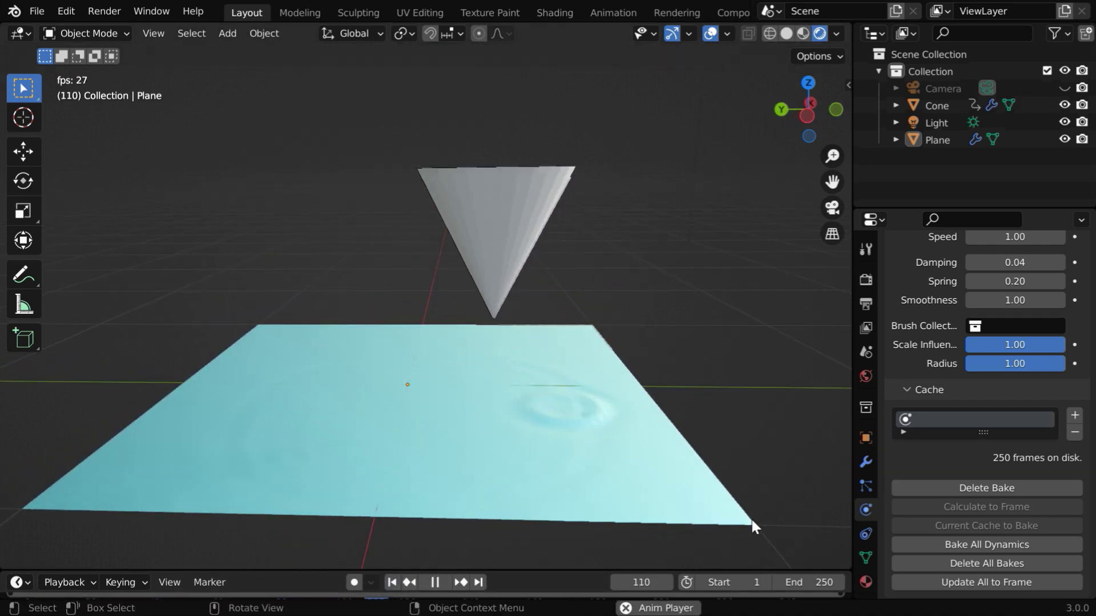